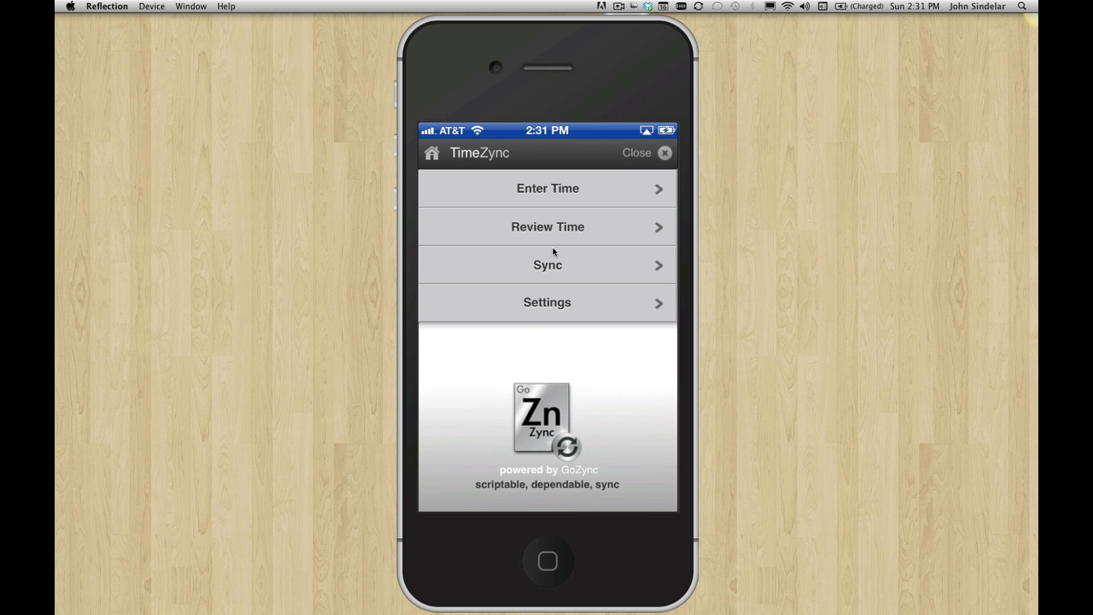
- In Finder, inspect TimeZyncLocal.fmp12 and GoZyncMobile.fmp12 in the TZMovies Local folder
key(super+Tab)
key(super+Tab)
key(super+Tab)
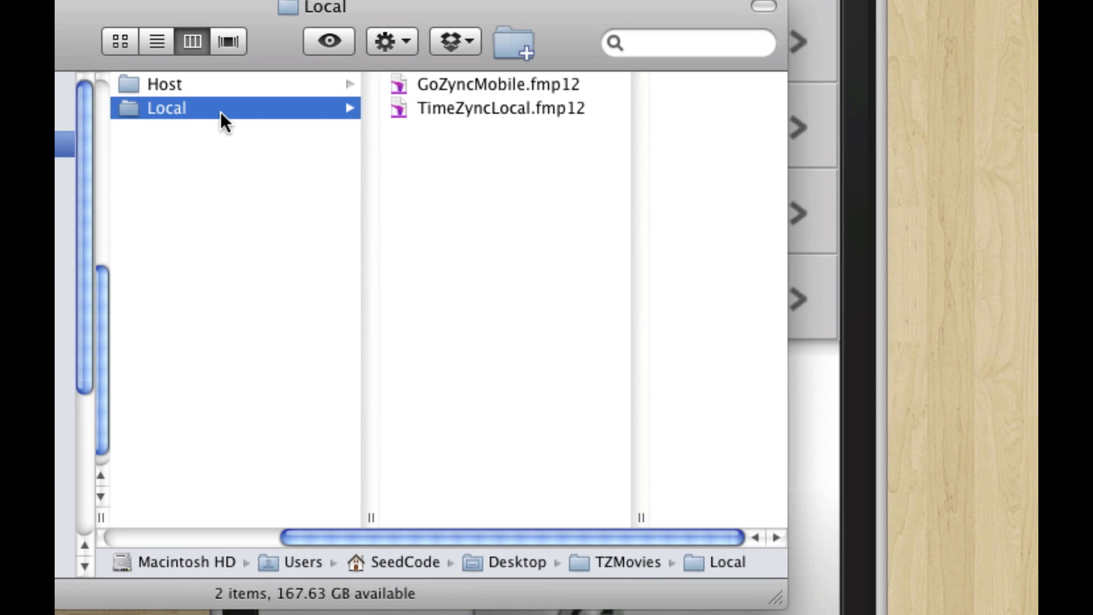
click(469, 108)
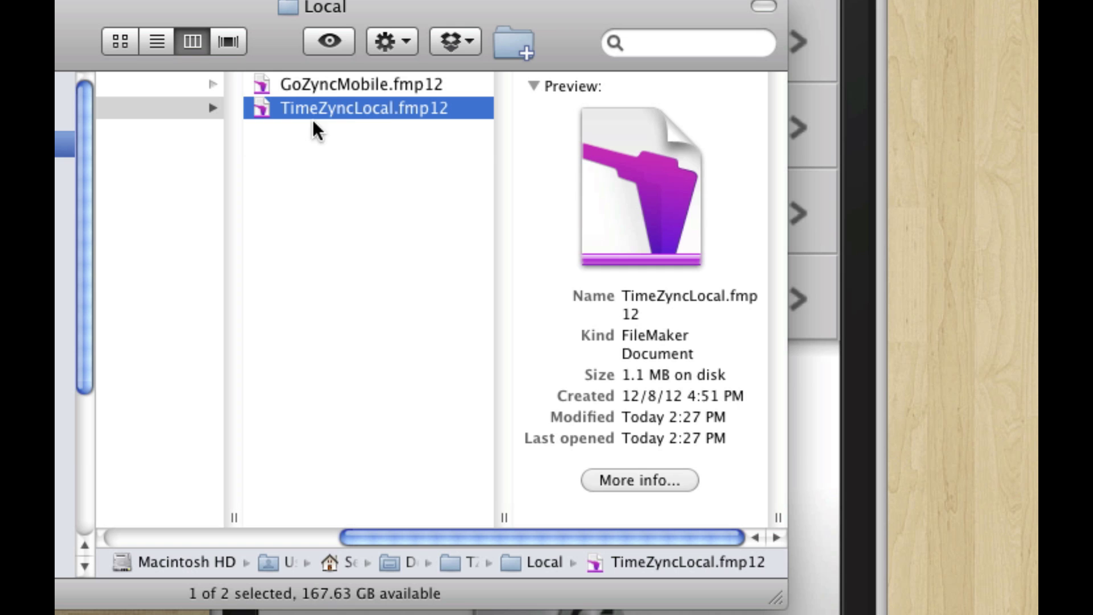
scroll(384, 537, left, 5)
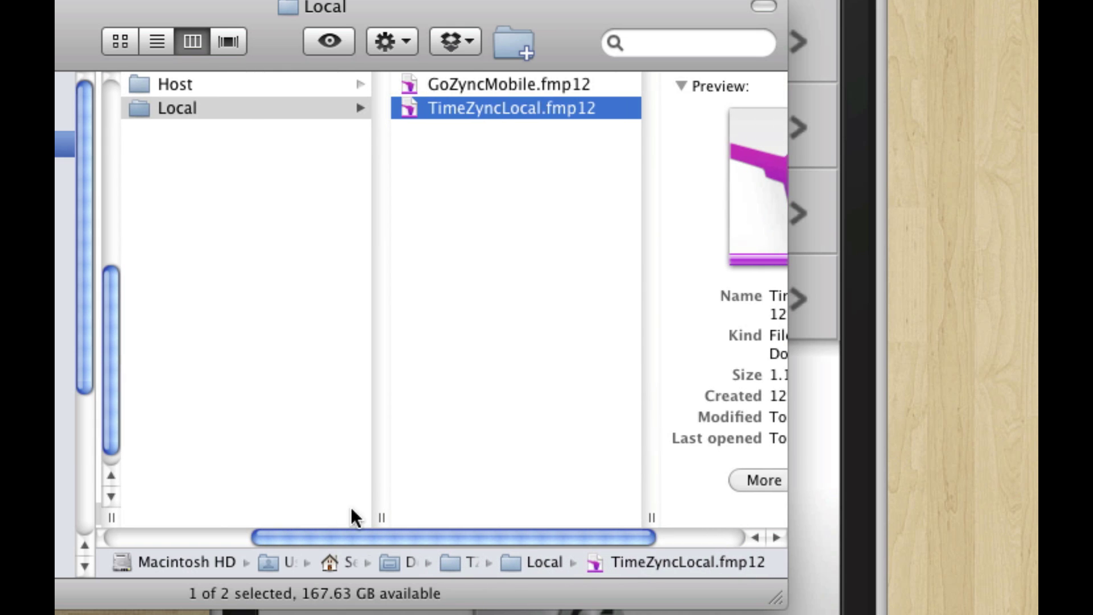
click(448, 87)
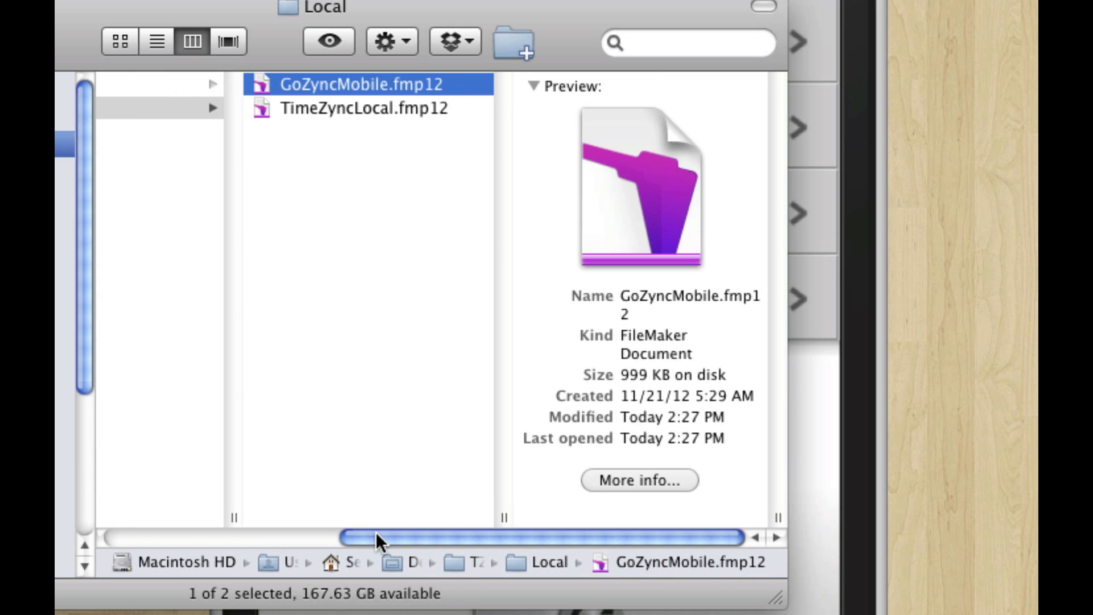
drag(378, 536, 297, 524)
- Inspect TimeZyncHosted, GoZyncLicense and GoZyncHosted.fmp12 in the Host folder, then return to the mirrored iPhone
click(317, 84)
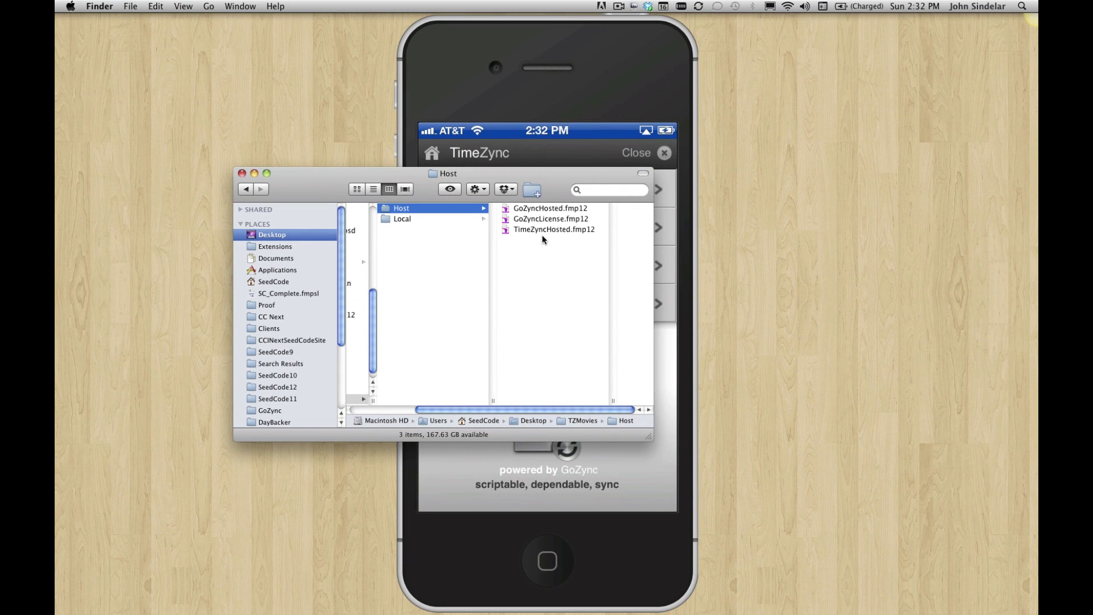
click(541, 231)
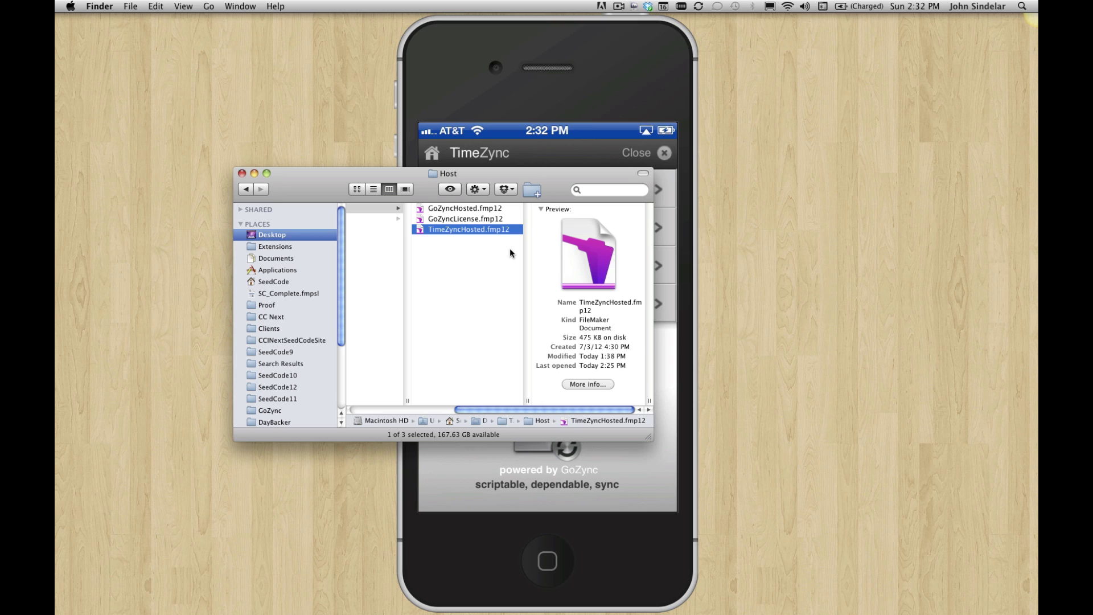
click(493, 220)
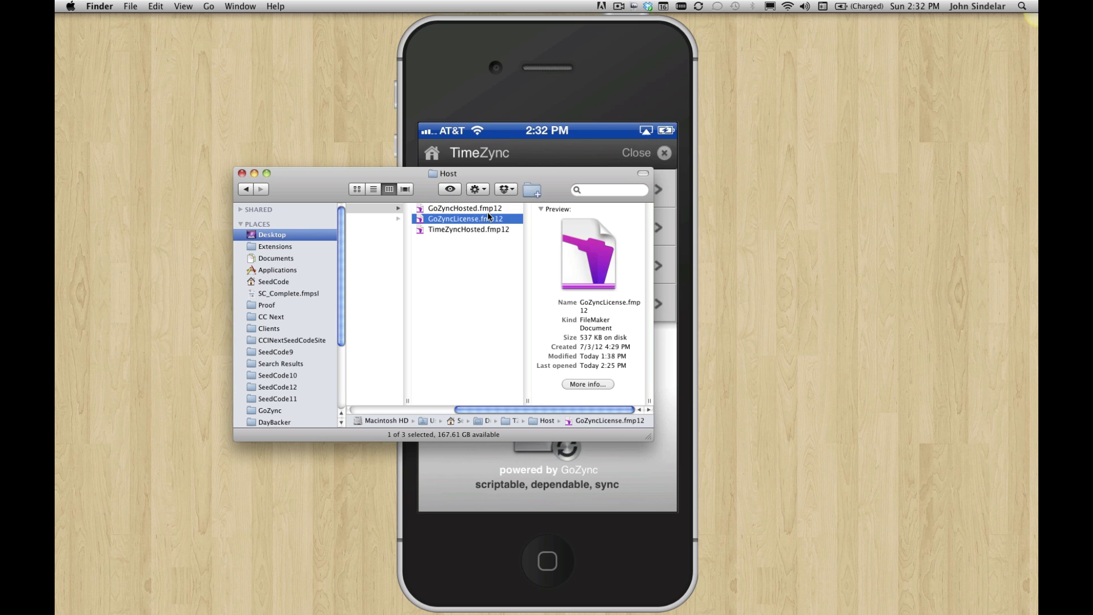
click(487, 209)
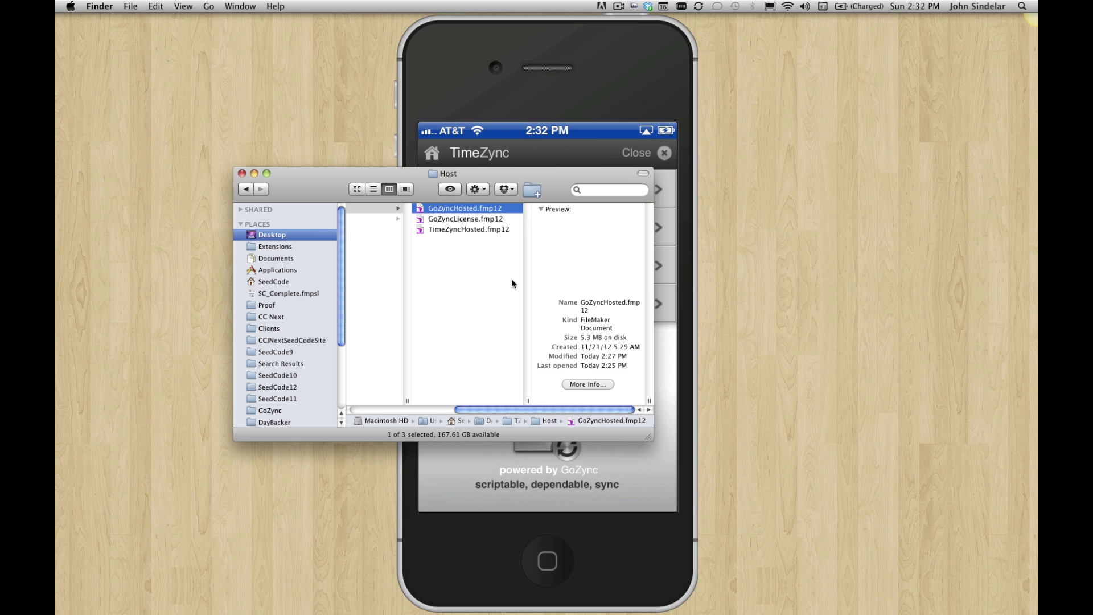
click(542, 157)
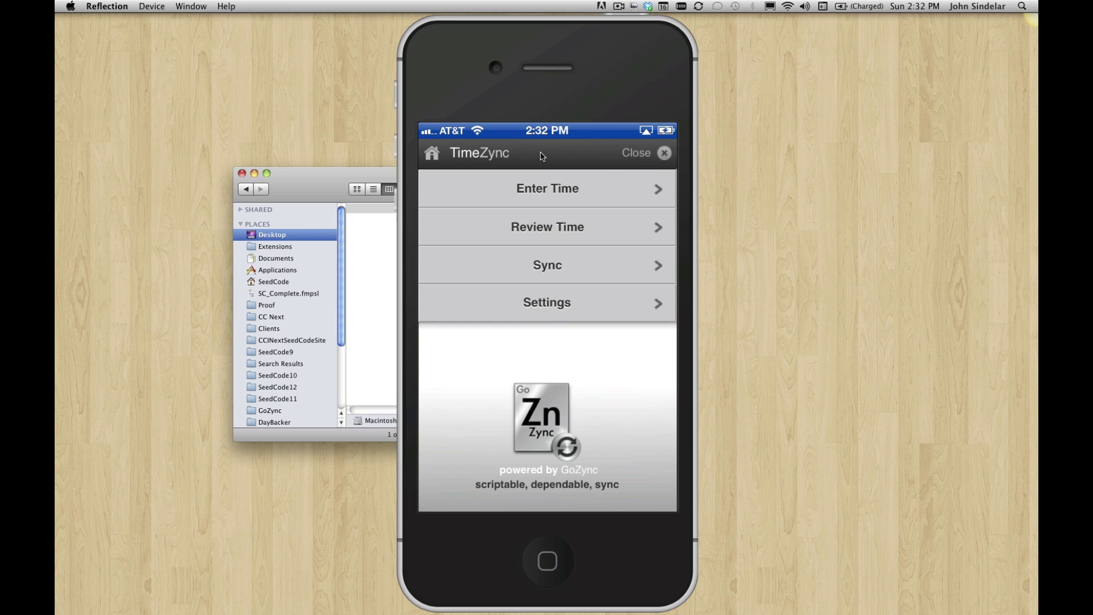
- Close Finder and start a new time entry from the TimeZync main menu
click(242, 173)
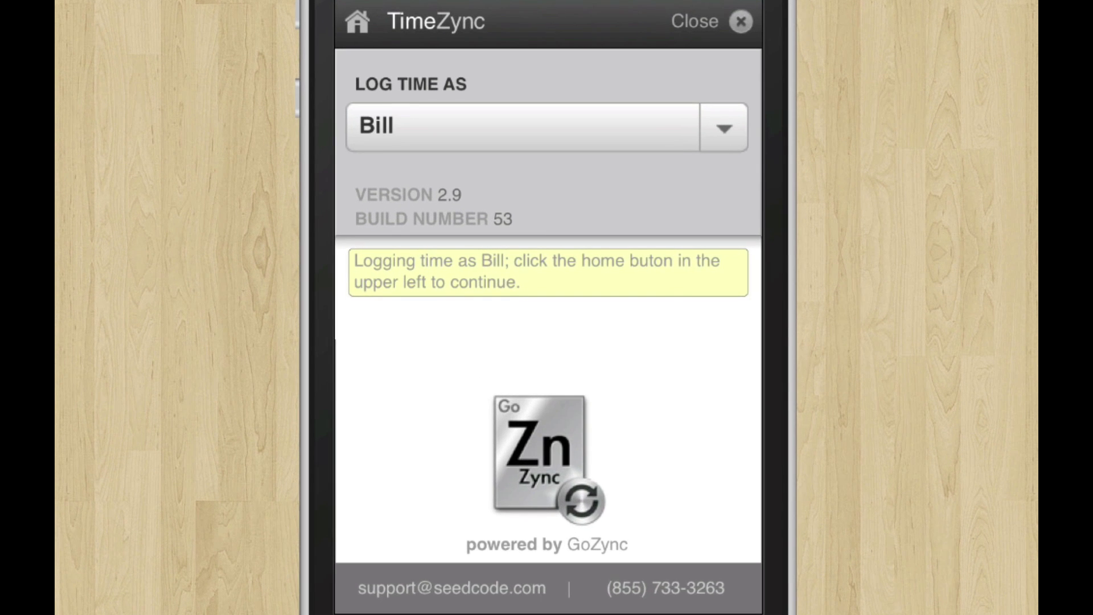
click(522, 126)
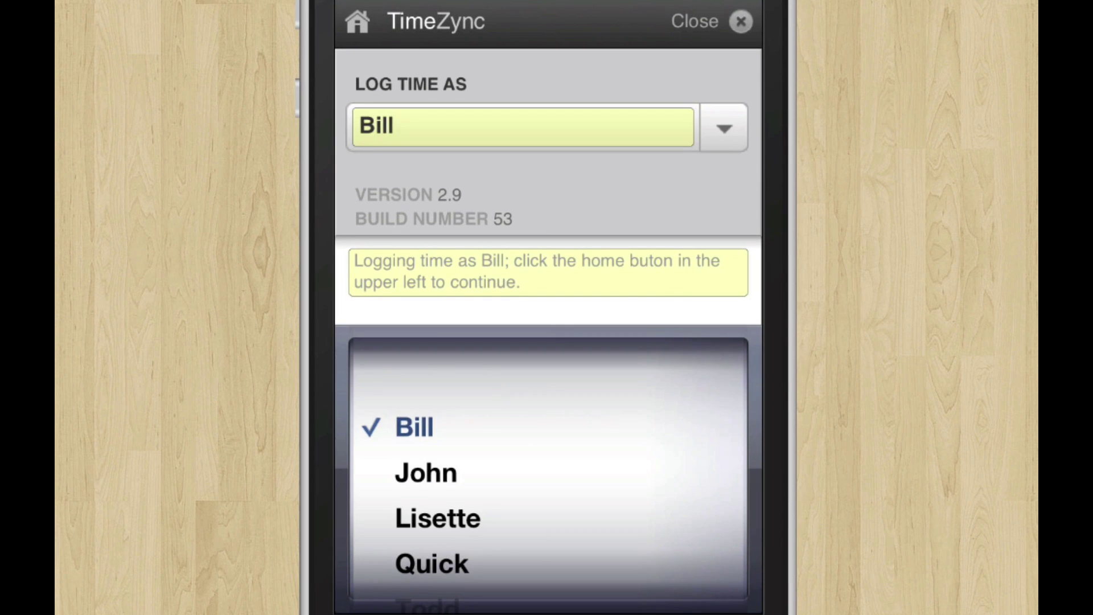
click(357, 22)
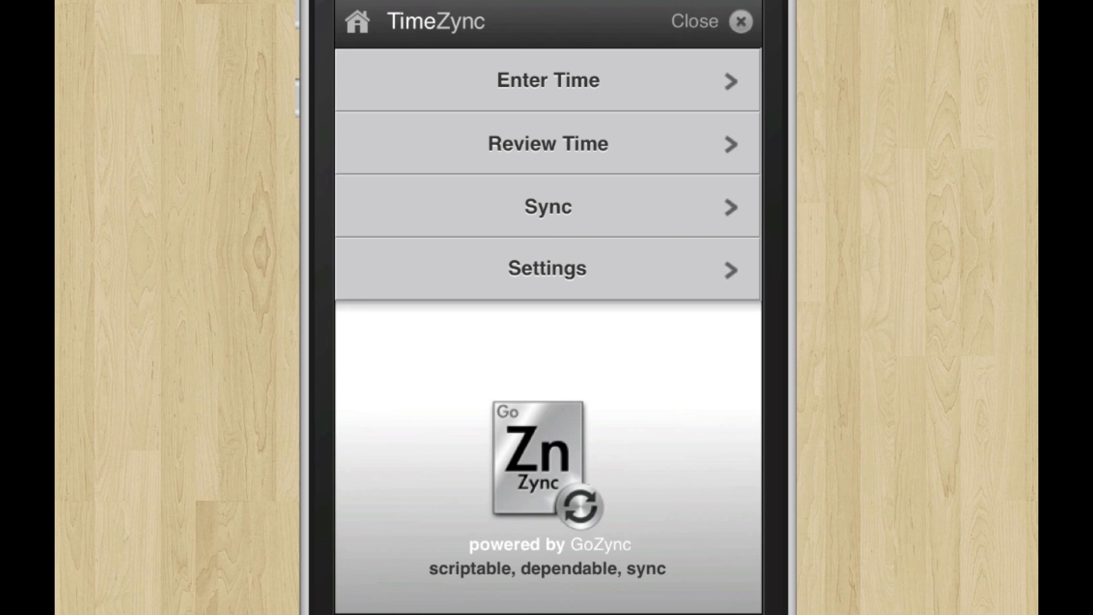
click(548, 81)
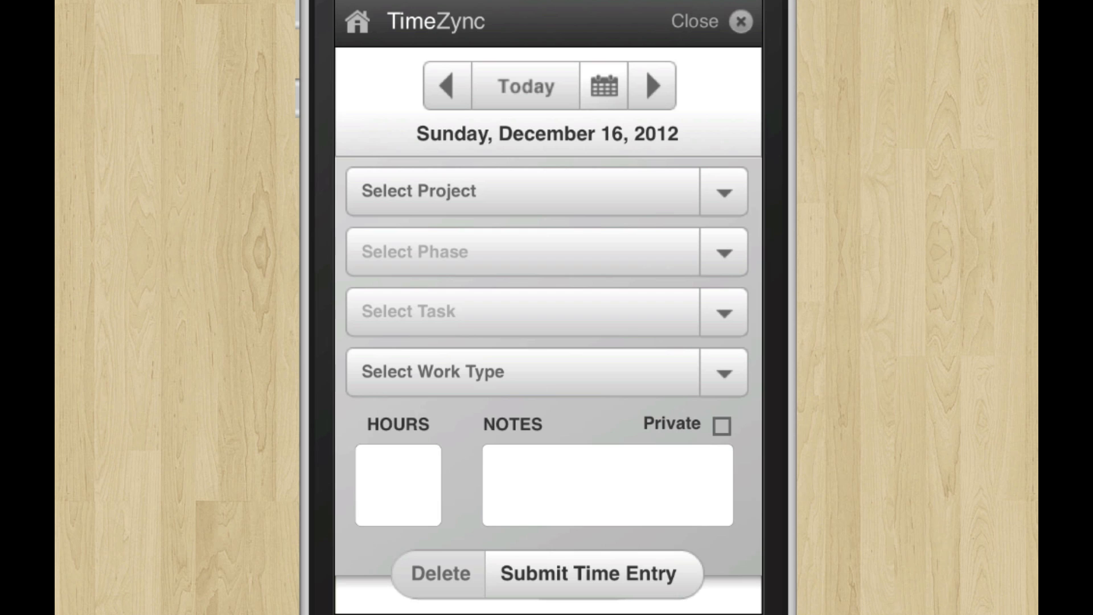
- Submit 2.00 hours for GenCo Landing Page, Information Architecture, Homepage wireframe, work type The Best Way
click(522, 191)
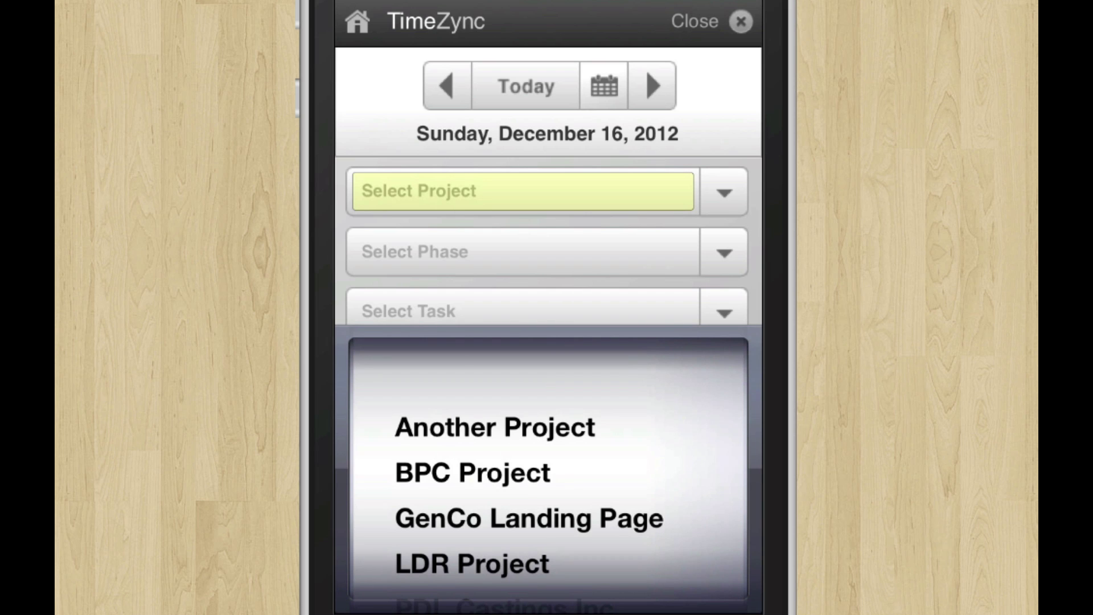
click(529, 518)
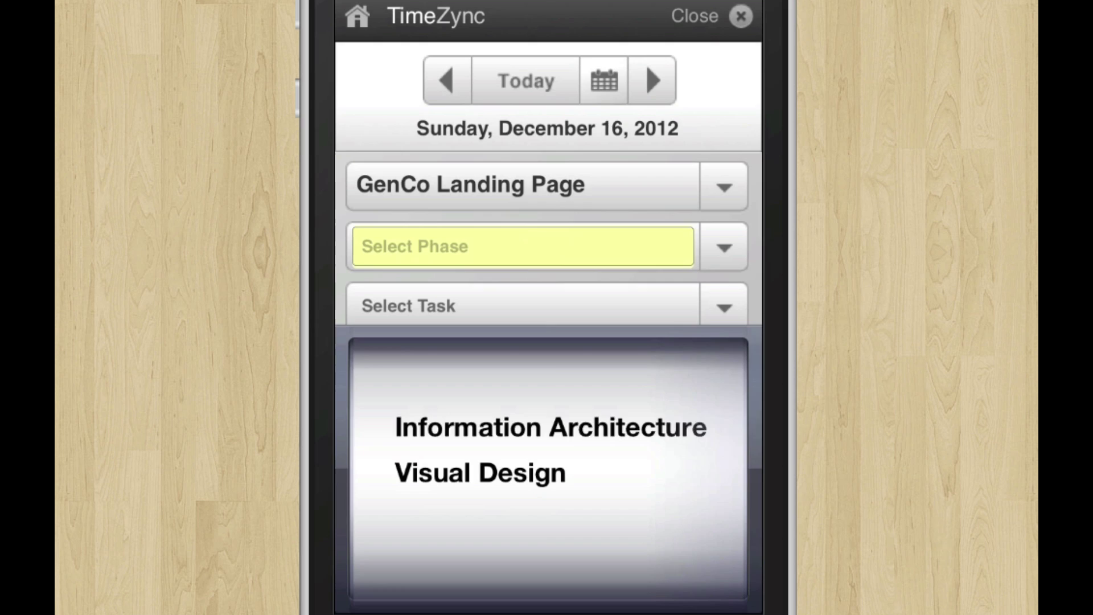
click(550, 427)
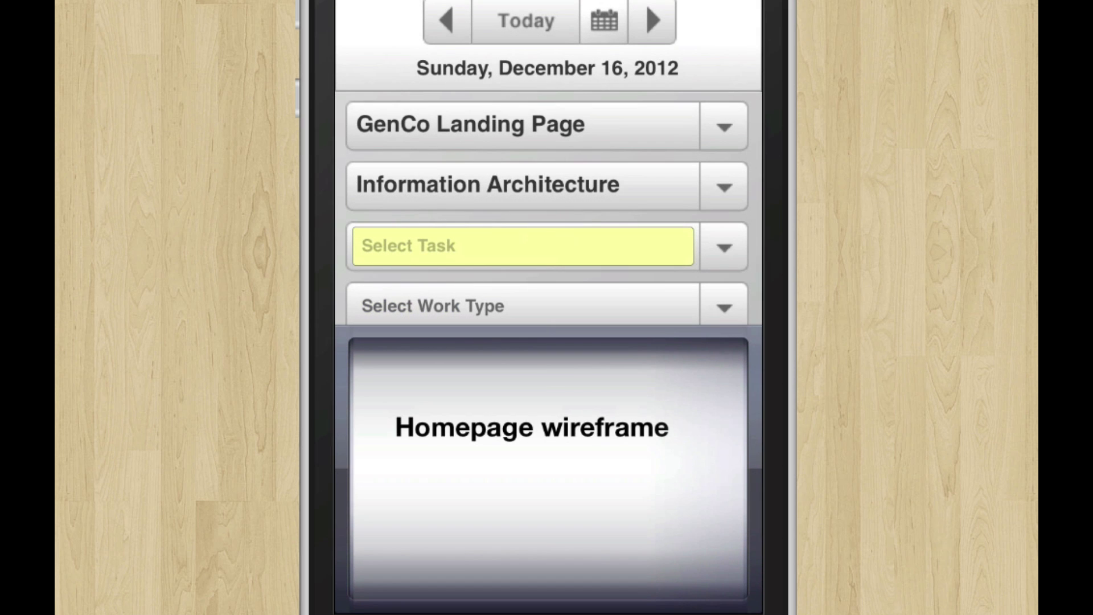
click(532, 427)
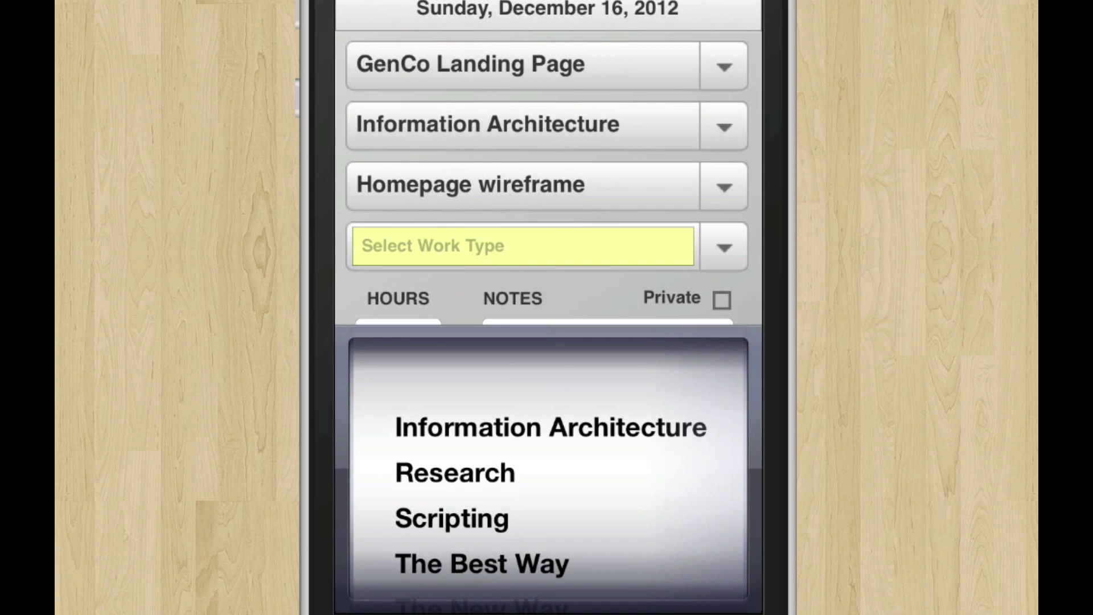
click(482, 564)
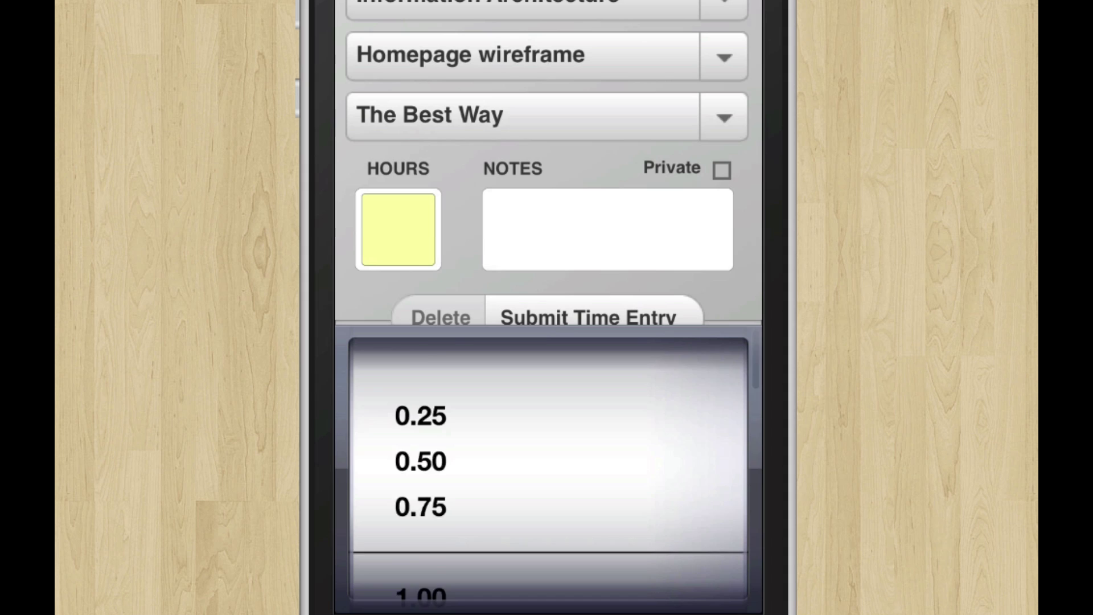
scroll(548, 467, down, 5)
click(547, 439)
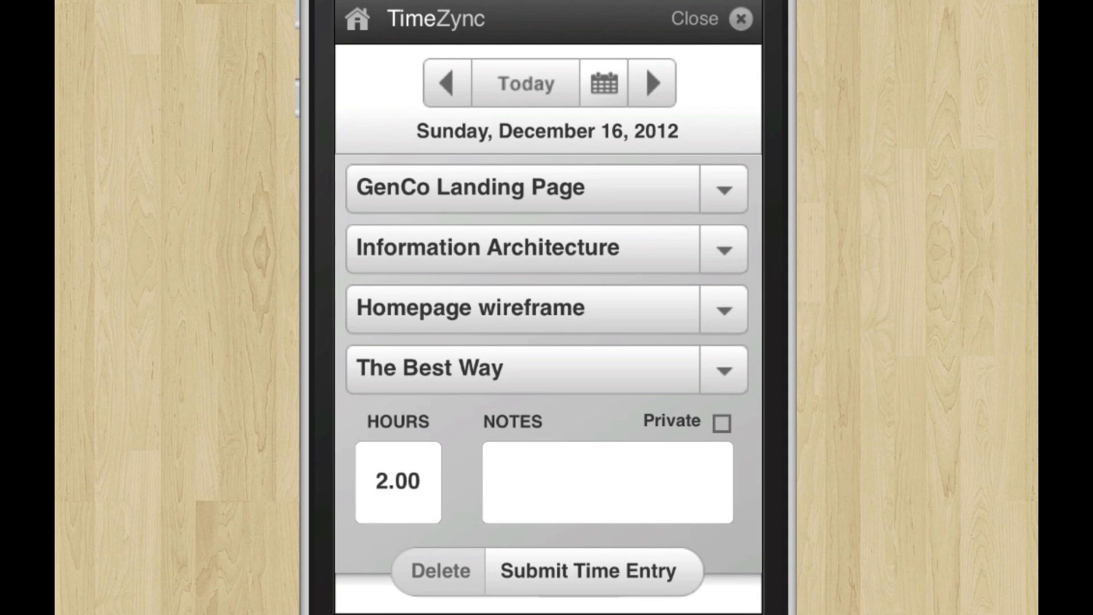
click(588, 570)
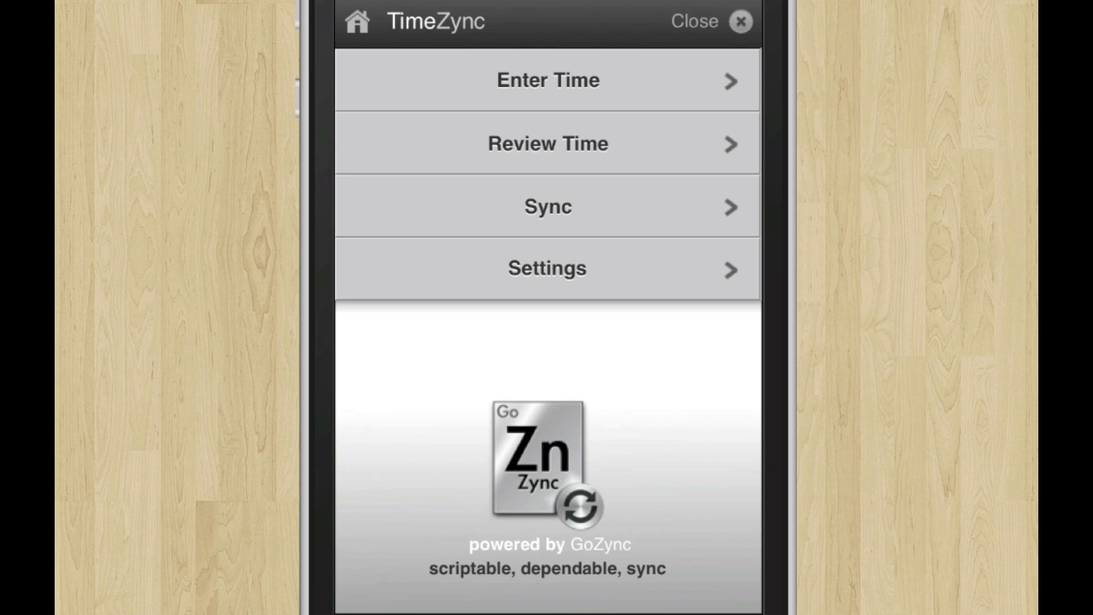
- Log a 0.75-hour Another Project entry (The Best Way), then review entries down to the 18.75 total
click(548, 80)
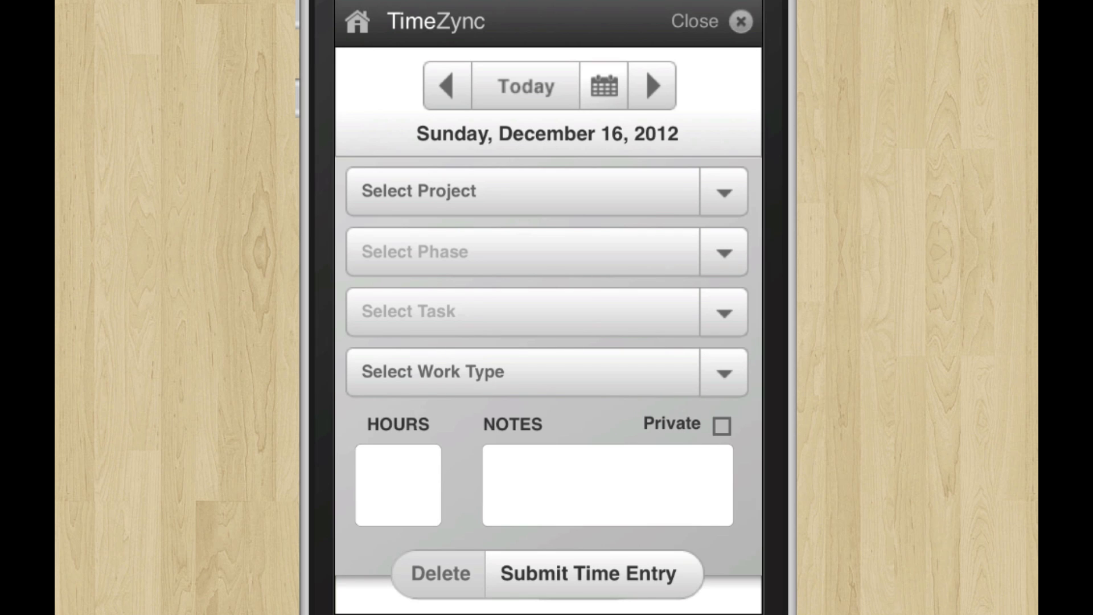
click(523, 190)
click(495, 427)
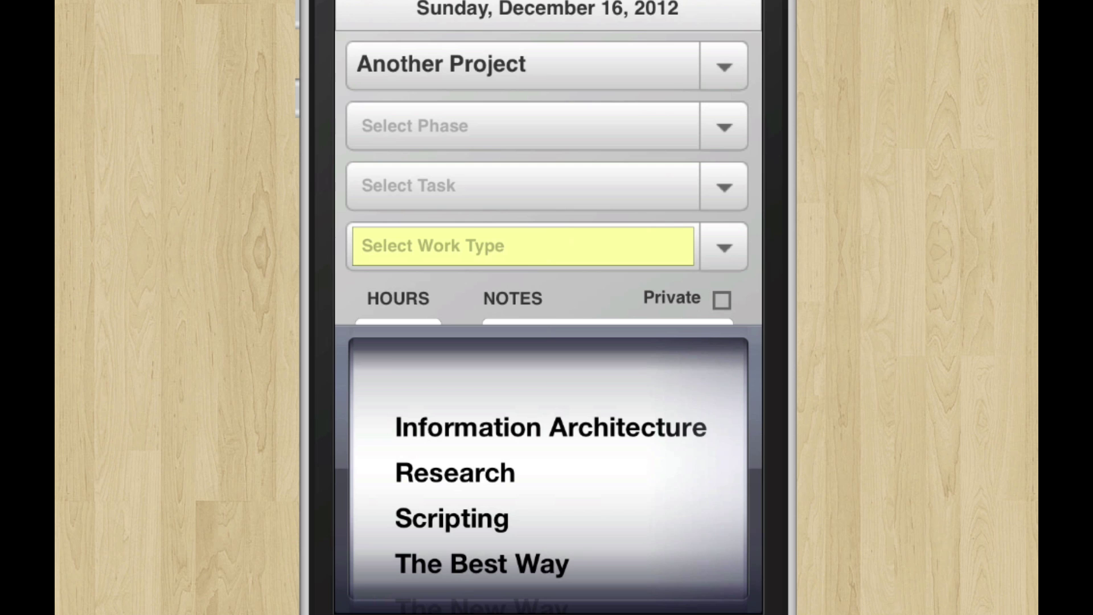
click(481, 564)
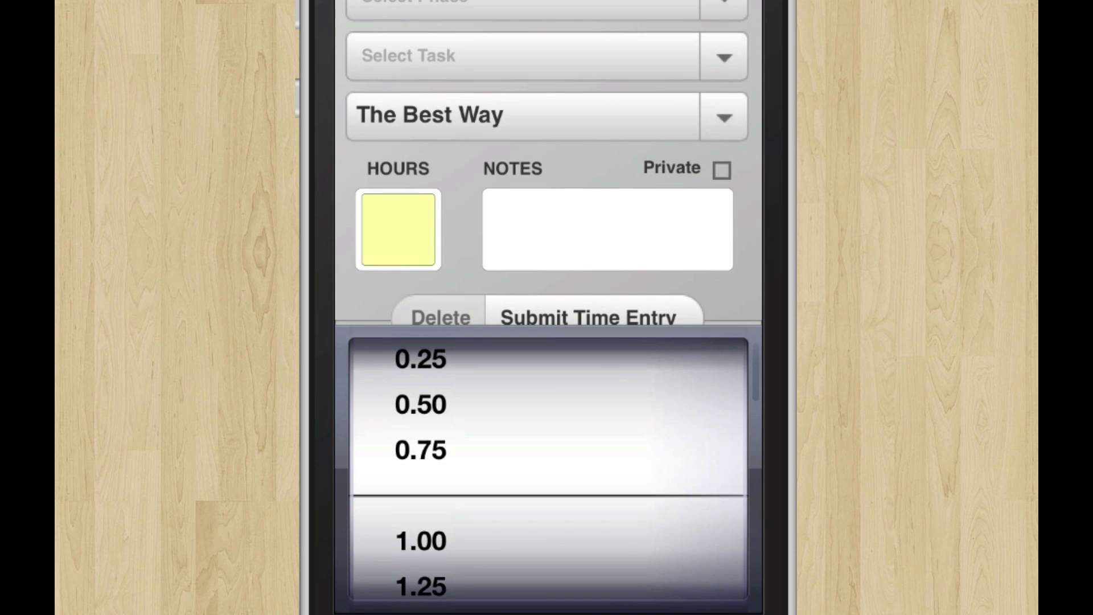
click(421, 439)
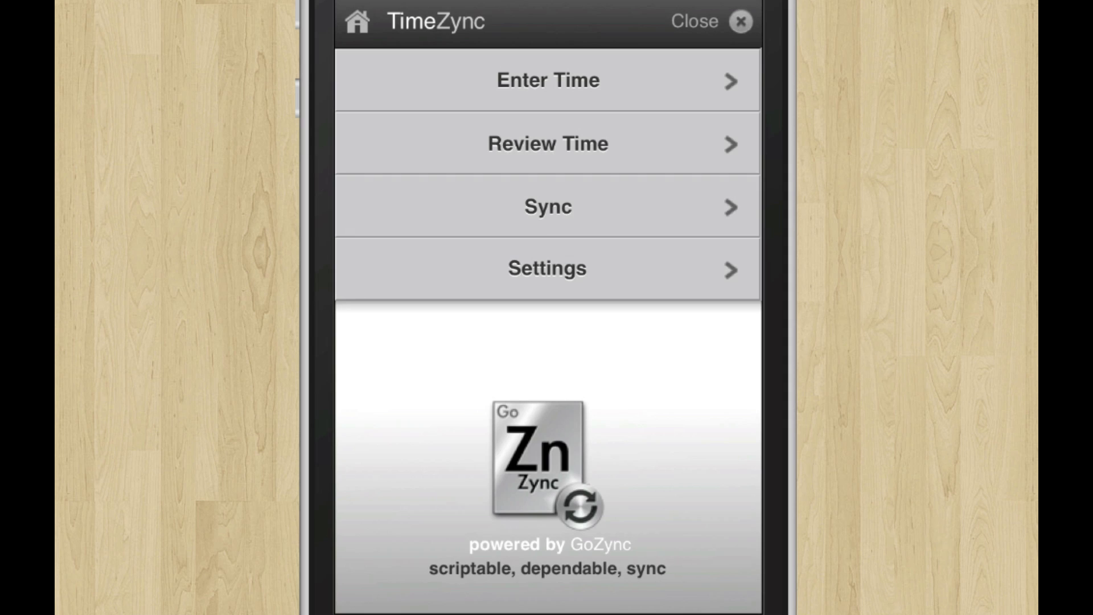
click(548, 143)
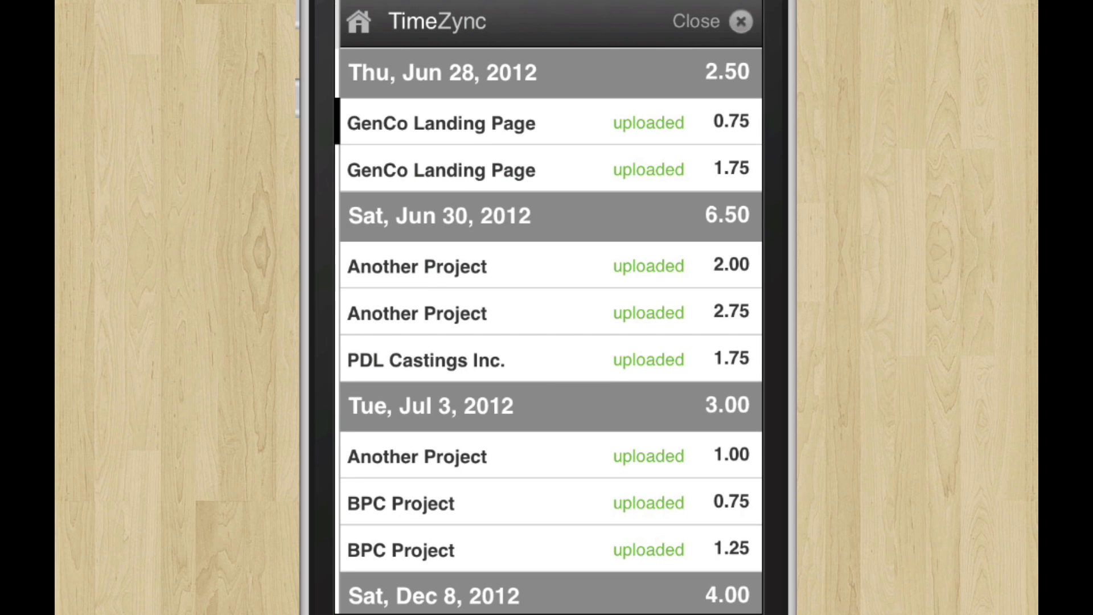
scroll(548, 328, down, 5)
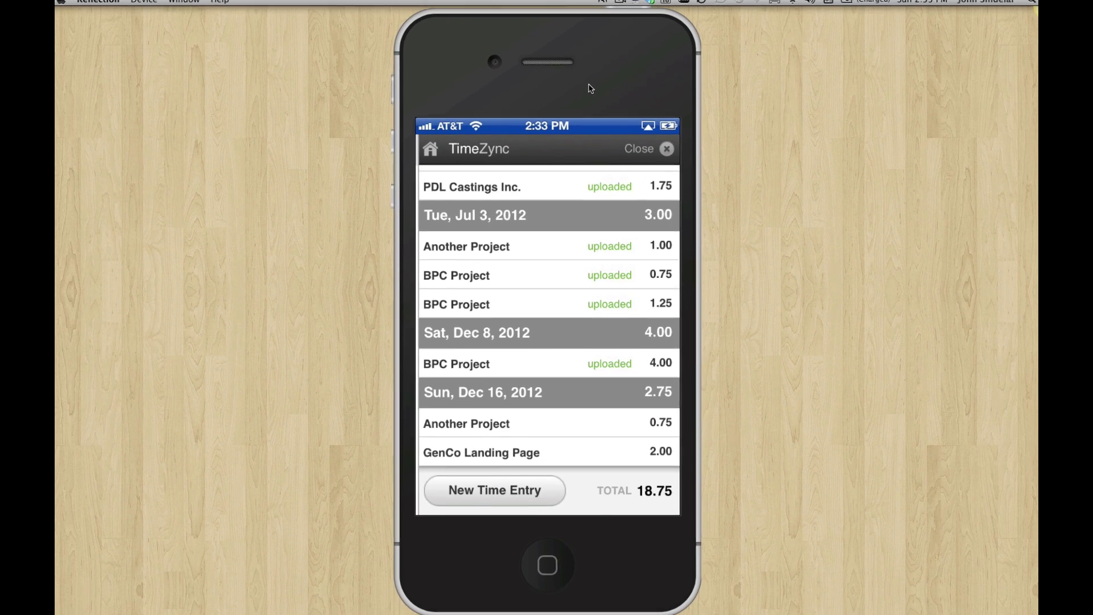
- Switch to FileMaker Pro Advanced and show TimeZyncHosted's TimeRecords layout with its 46 records
key(super+Tab)
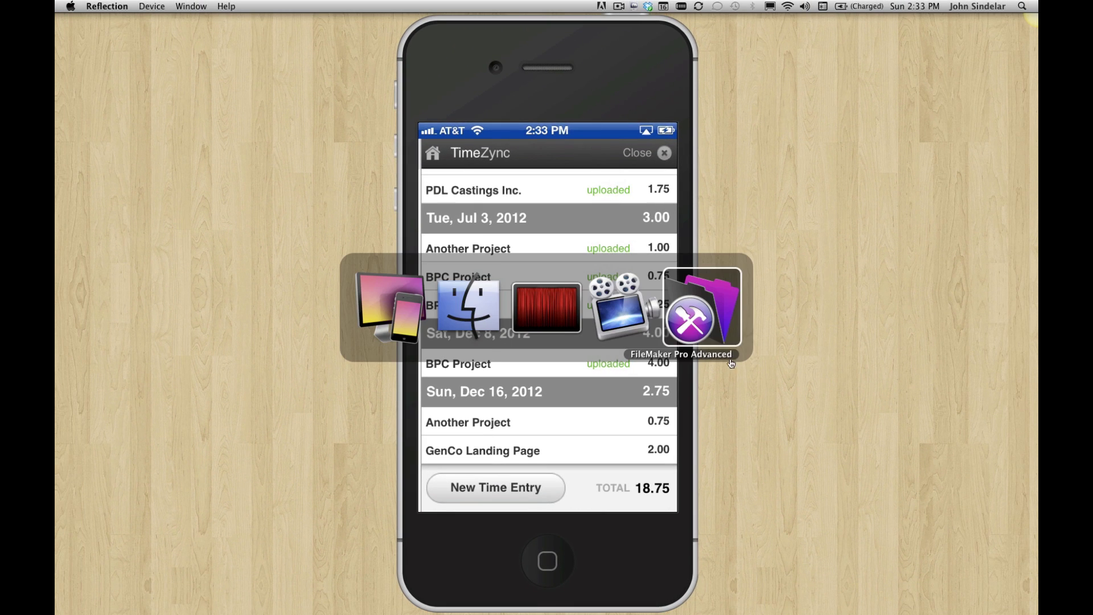
click(704, 319)
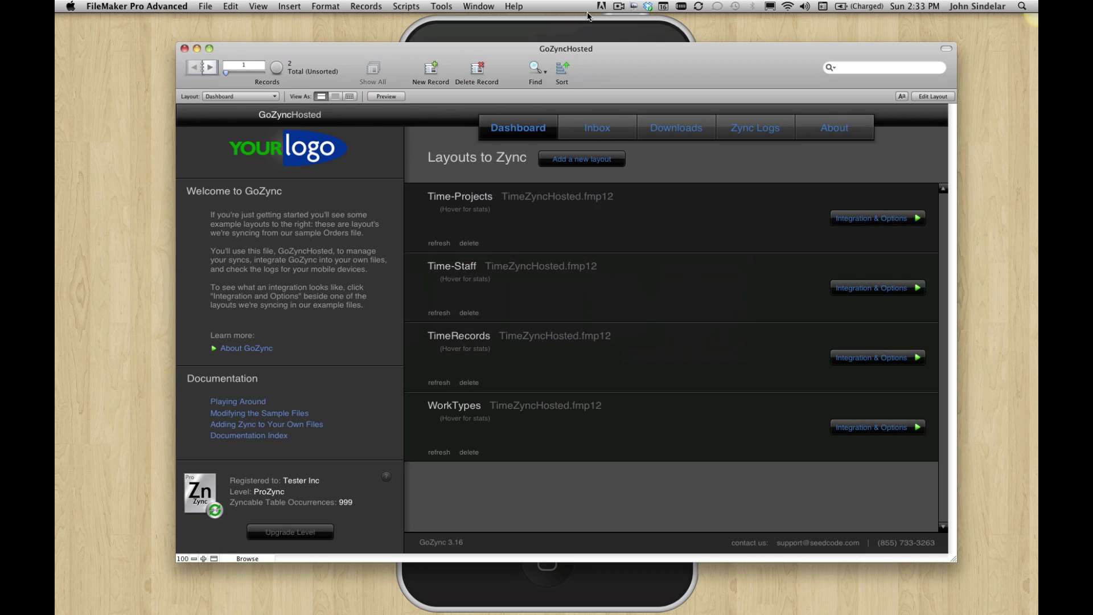
drag(633, 65, 521, 41)
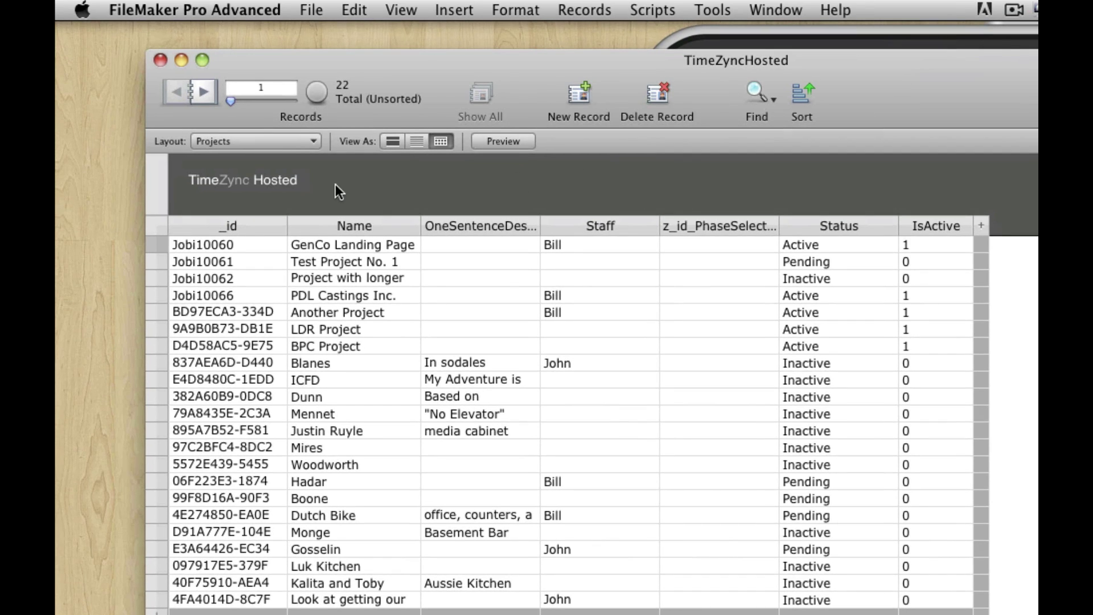
click(254, 141)
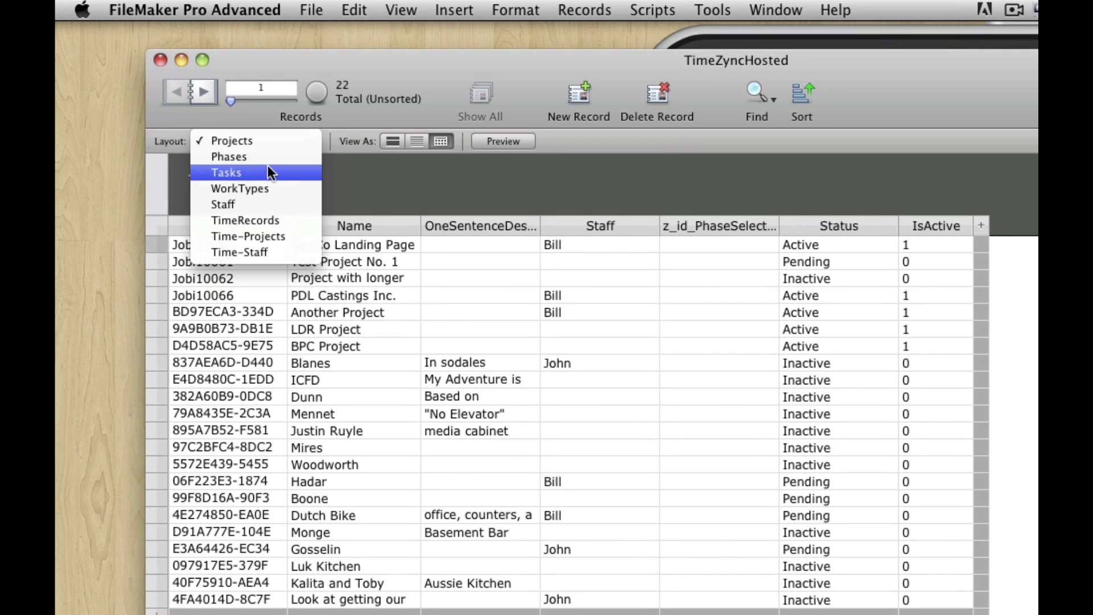
click(278, 221)
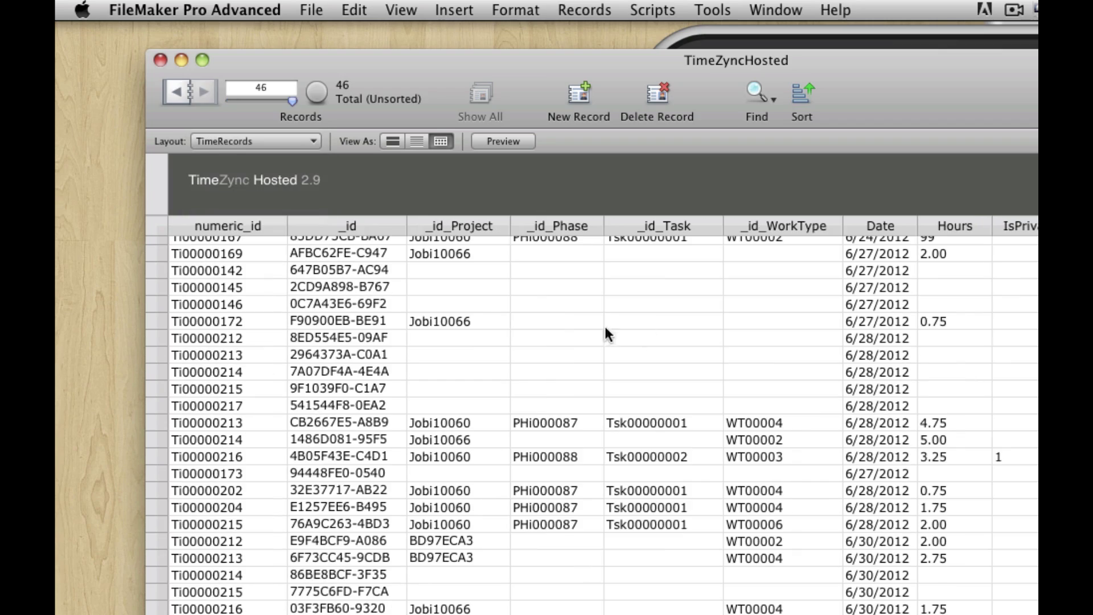
scroll(611, 425, down, 1)
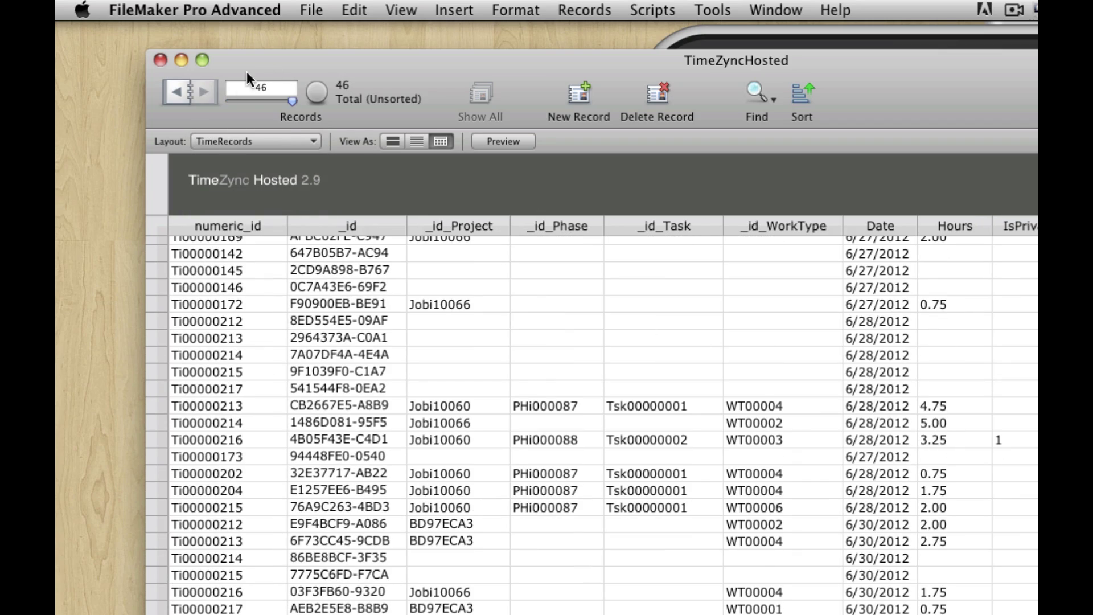
scroll(1005, 243, up, 10)
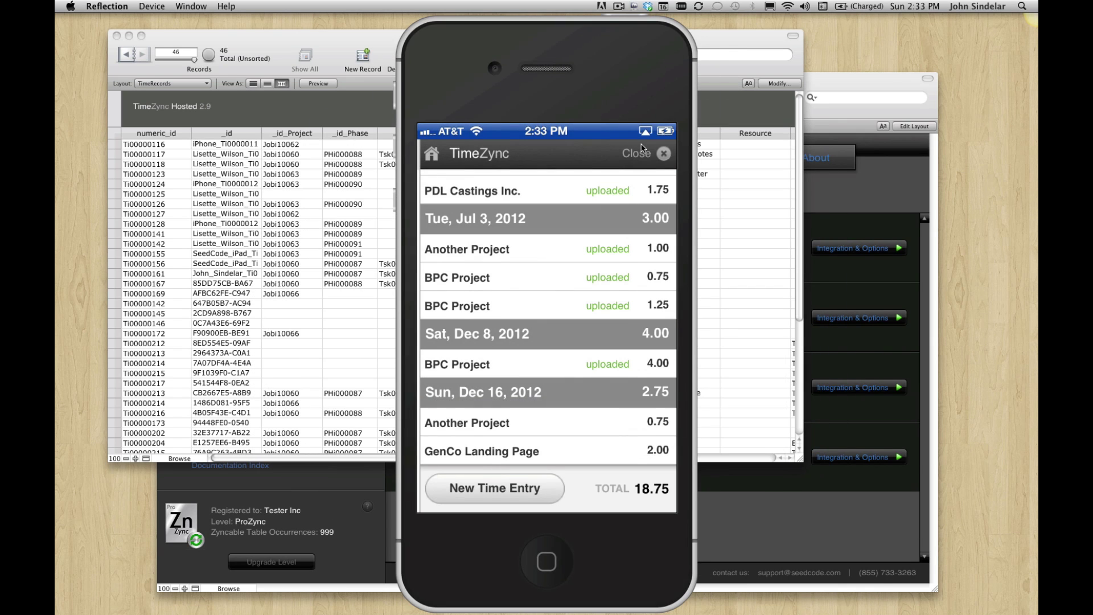
- Close the time review to return to the TimeZync main menu
click(641, 149)
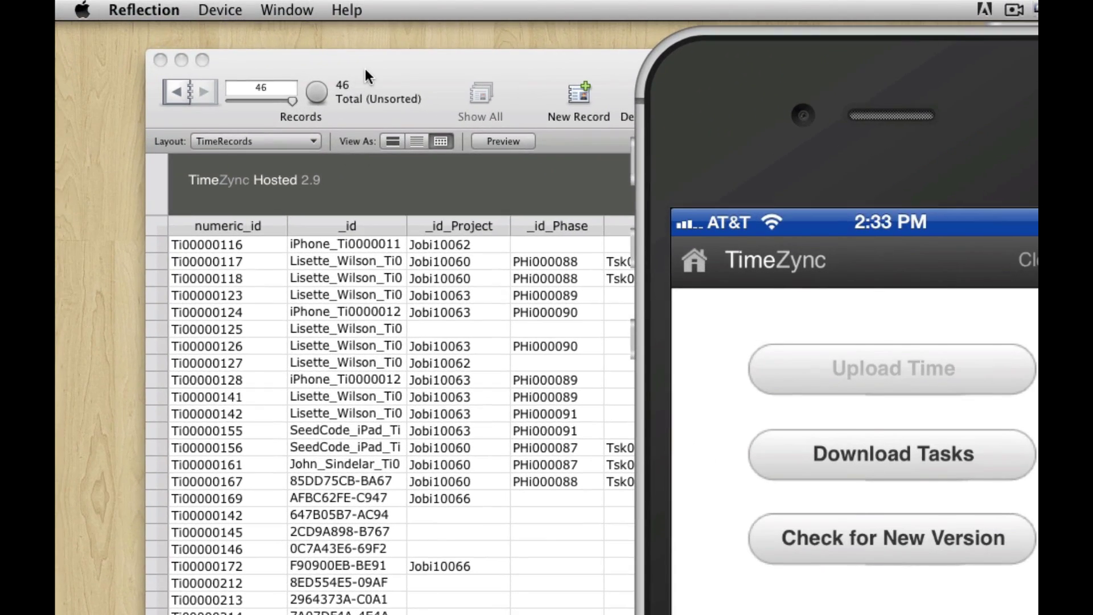
- Open the GoZyncHosted Inbox and turn on Process Automatically
click(364, 68)
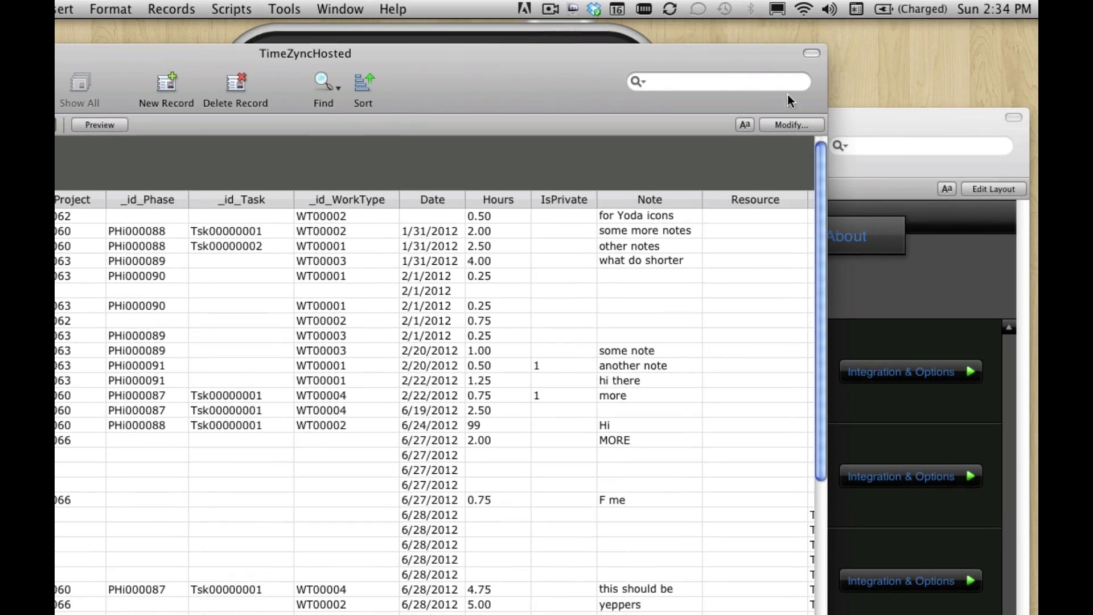
click(859, 114)
click(520, 237)
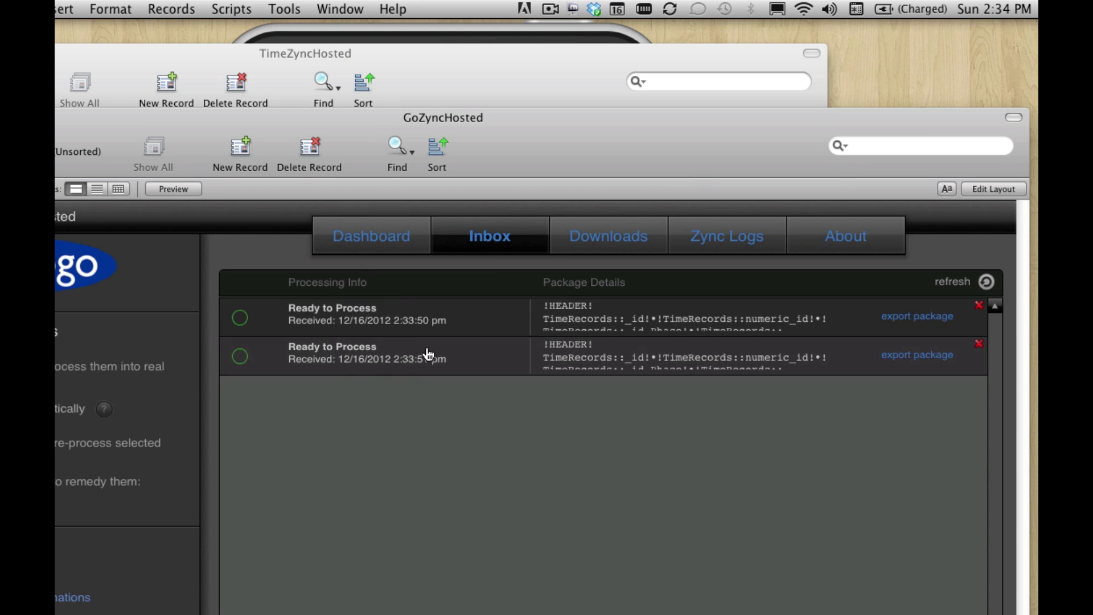
click(166, 414)
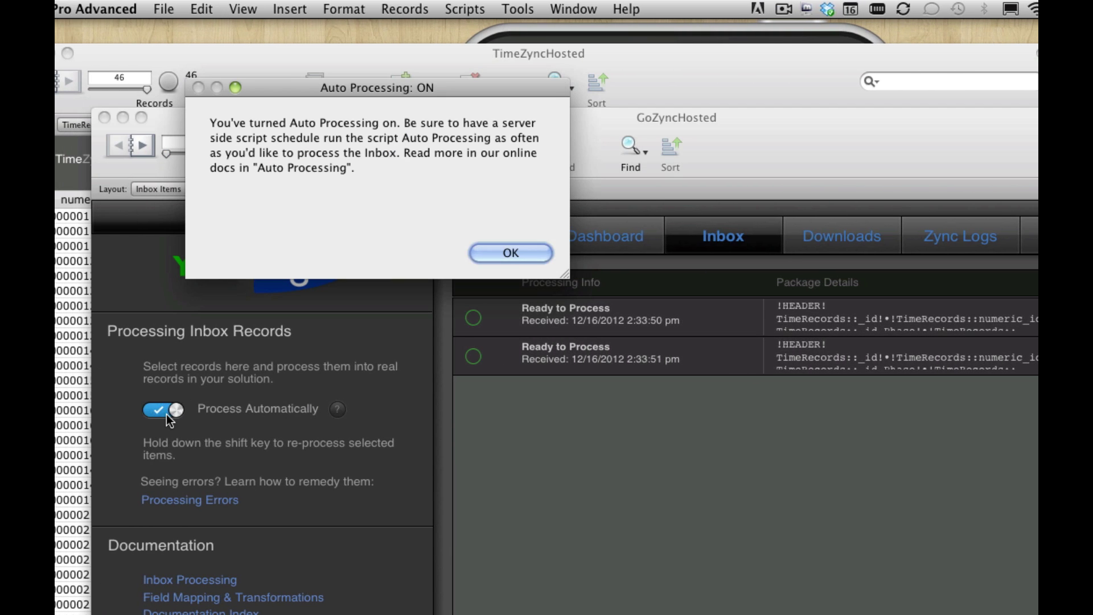
click(527, 251)
- Process both uploaded inbox packages, growing TimeRecords from 46 to 48 records
click(473, 317)
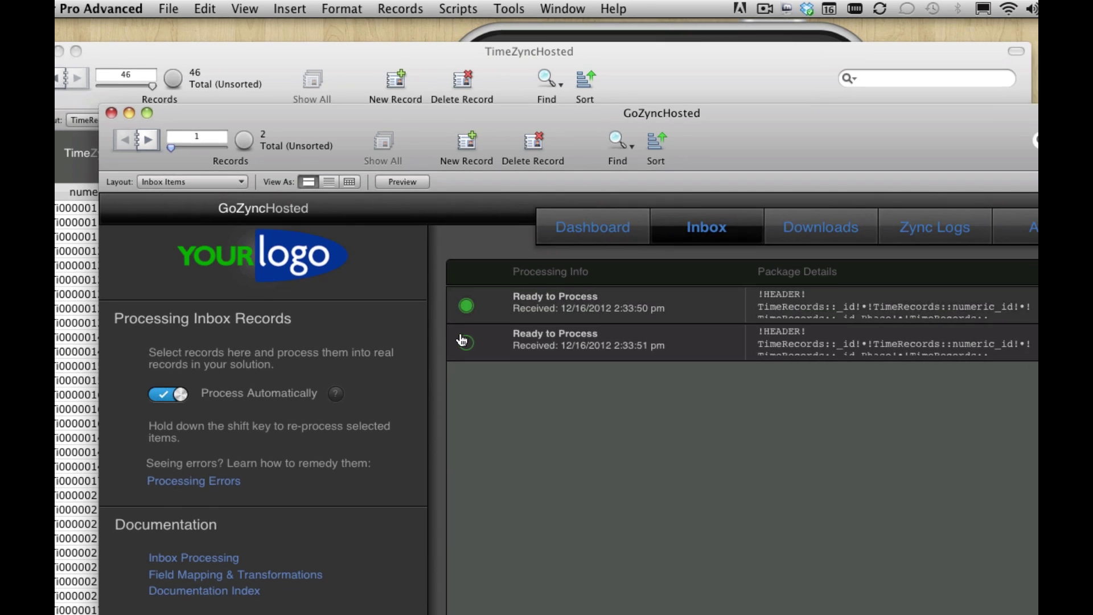
click(473, 357)
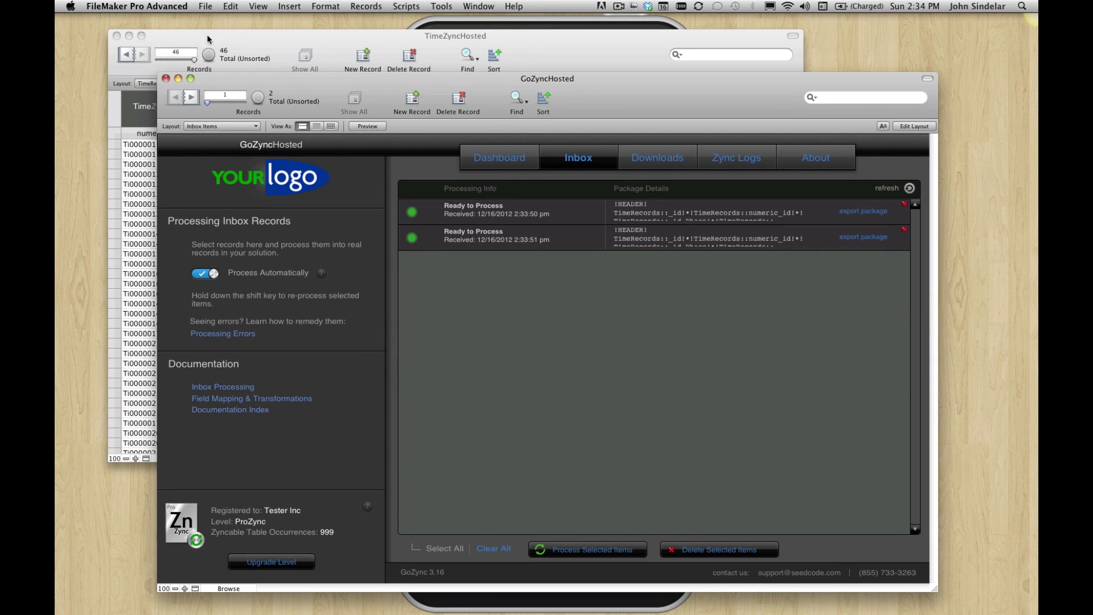
click(614, 560)
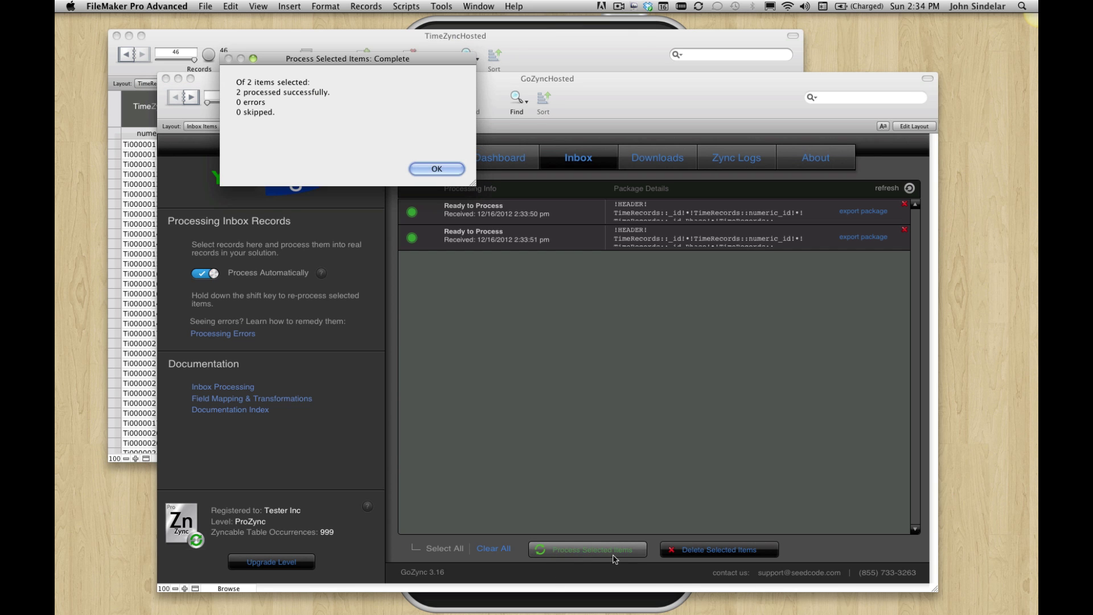
click(434, 170)
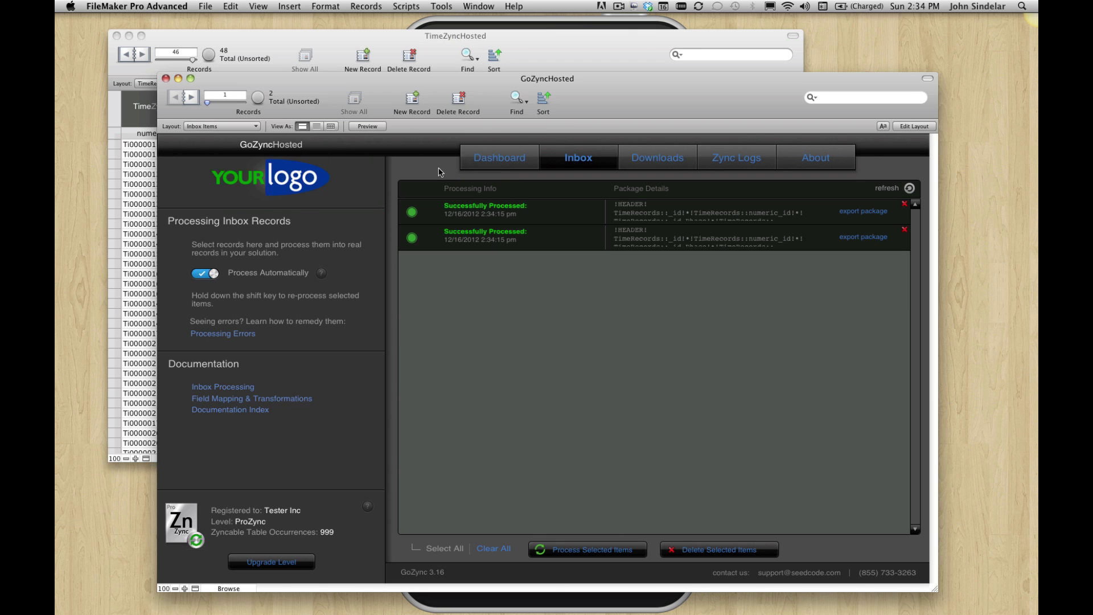
click(255, 44)
click(144, 54)
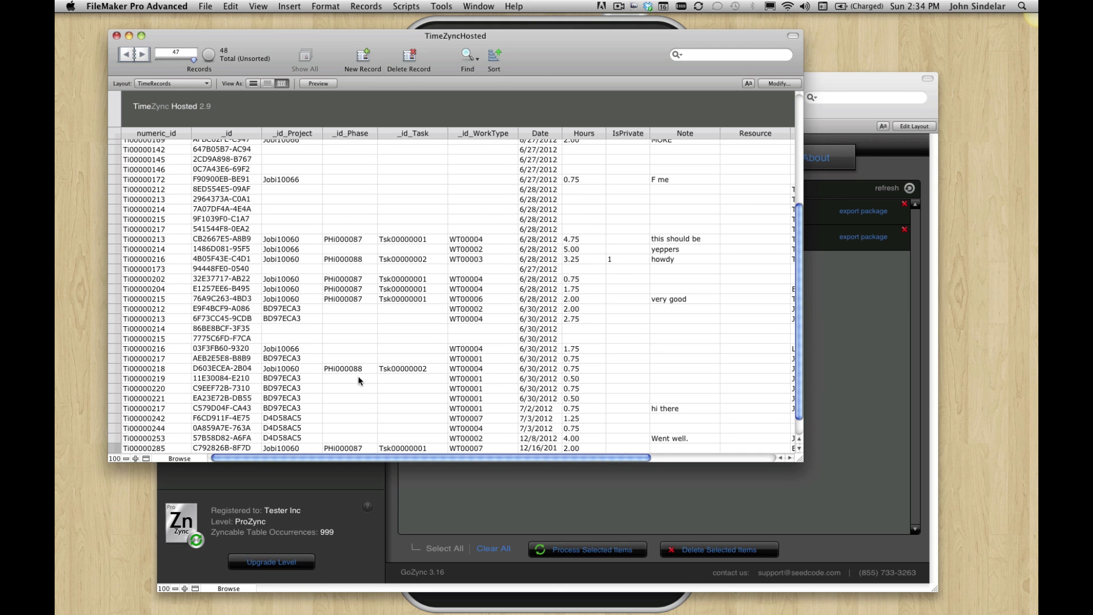
scroll(358, 375, down, 1)
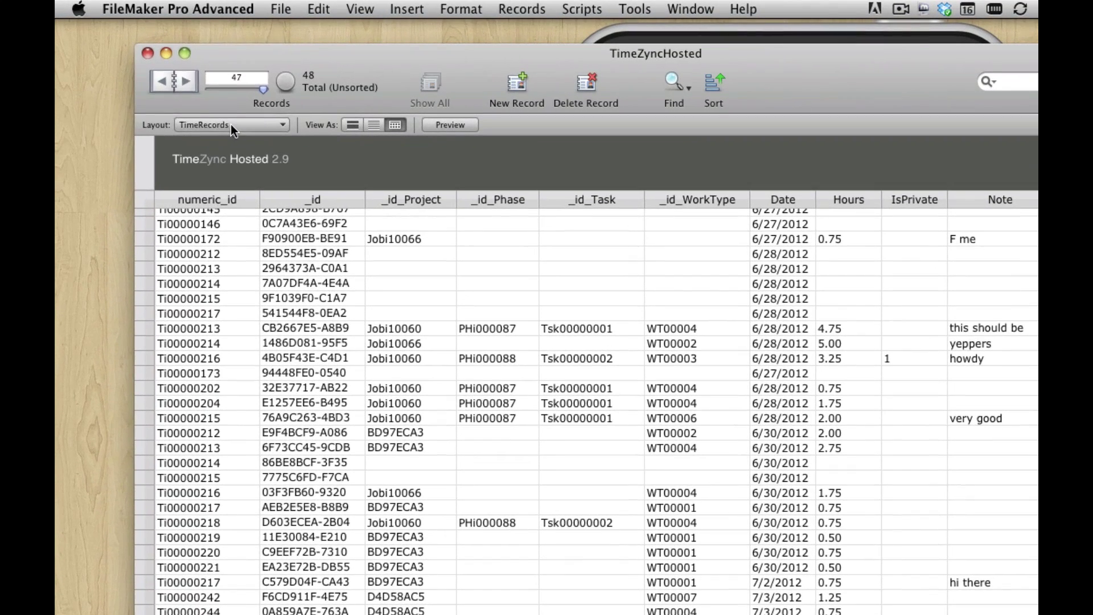
- Switch TimeZyncHosted to the Projects layout listing 22 projects with their Status and IsActive values
click(231, 126)
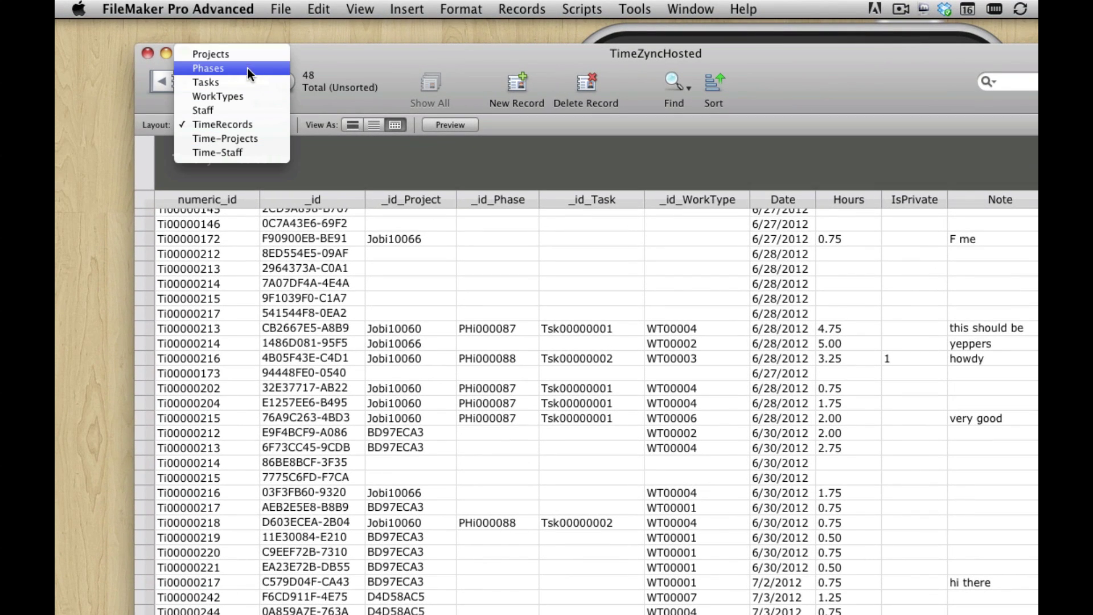
click(472, 209)
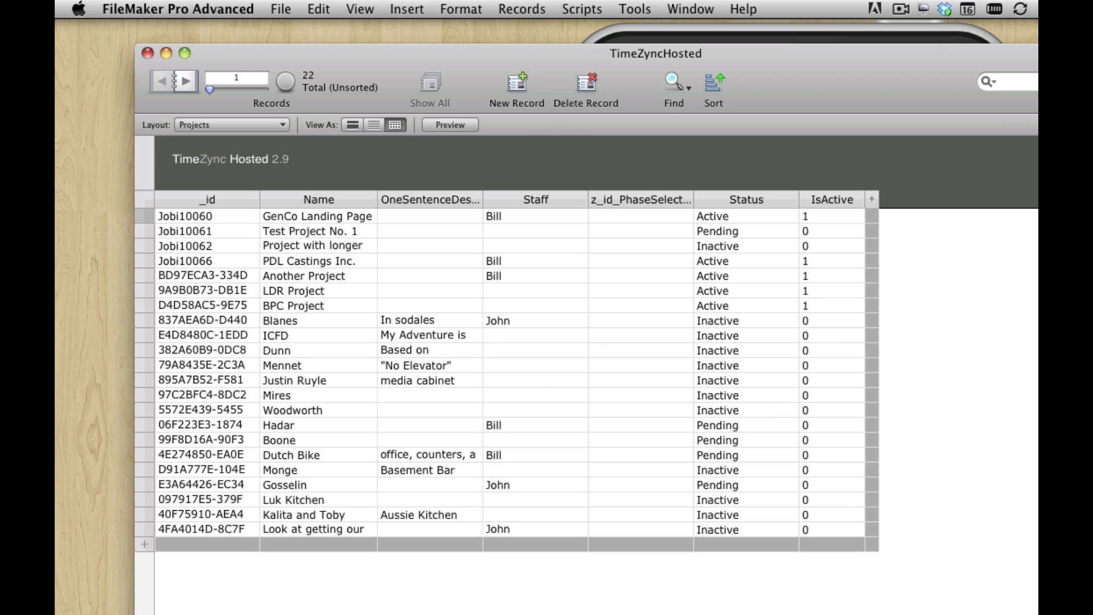
key(super+Tab)
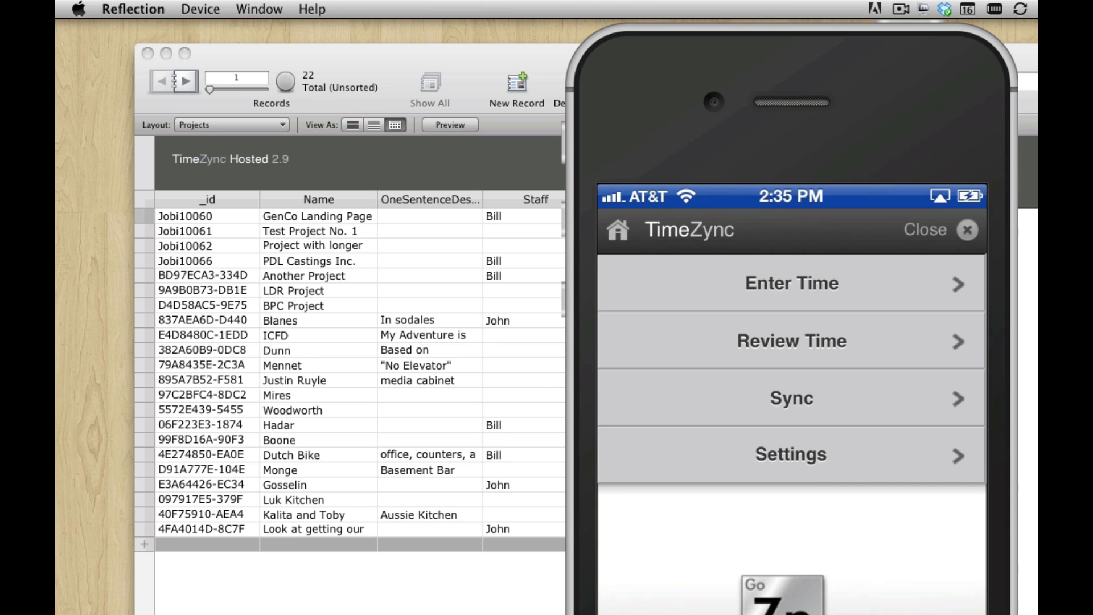
click(497, 149)
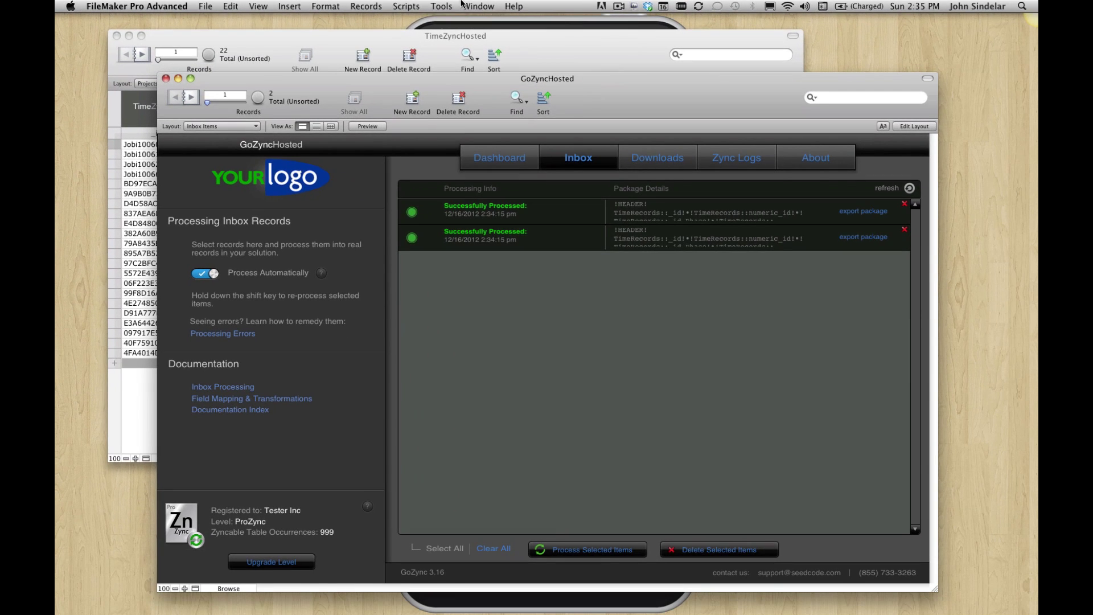
click(582, 9)
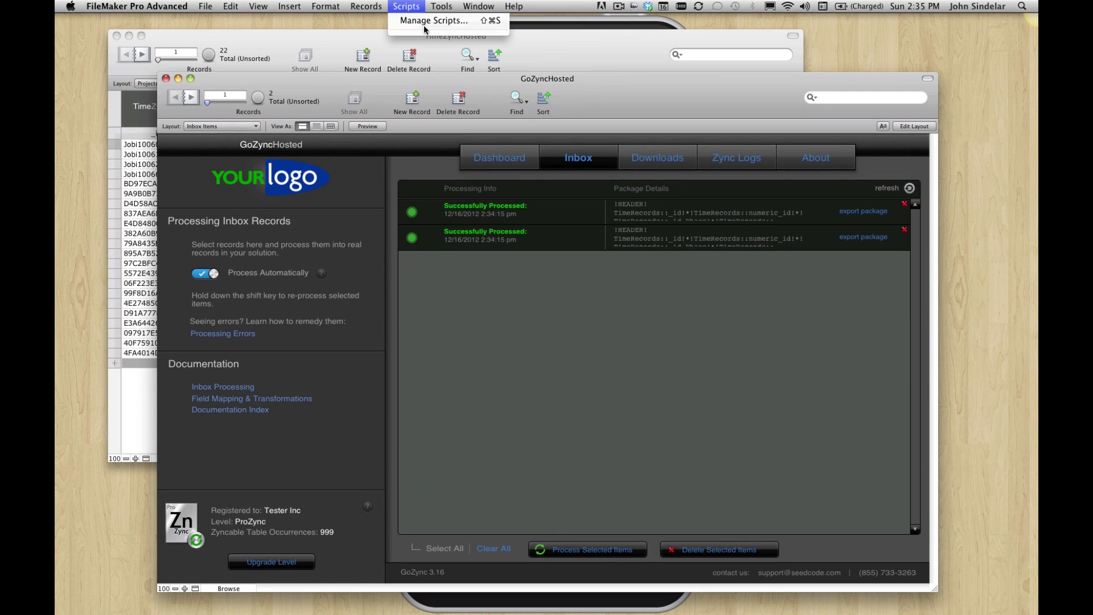
click(426, 21)
drag(452, 38, 715, 37)
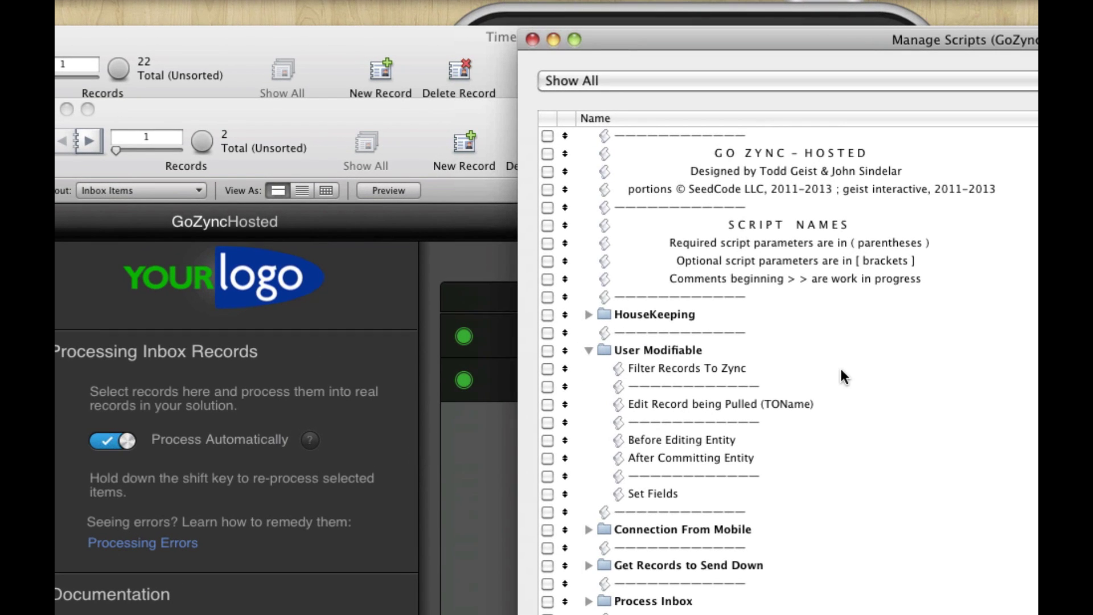
double_click(671, 368)
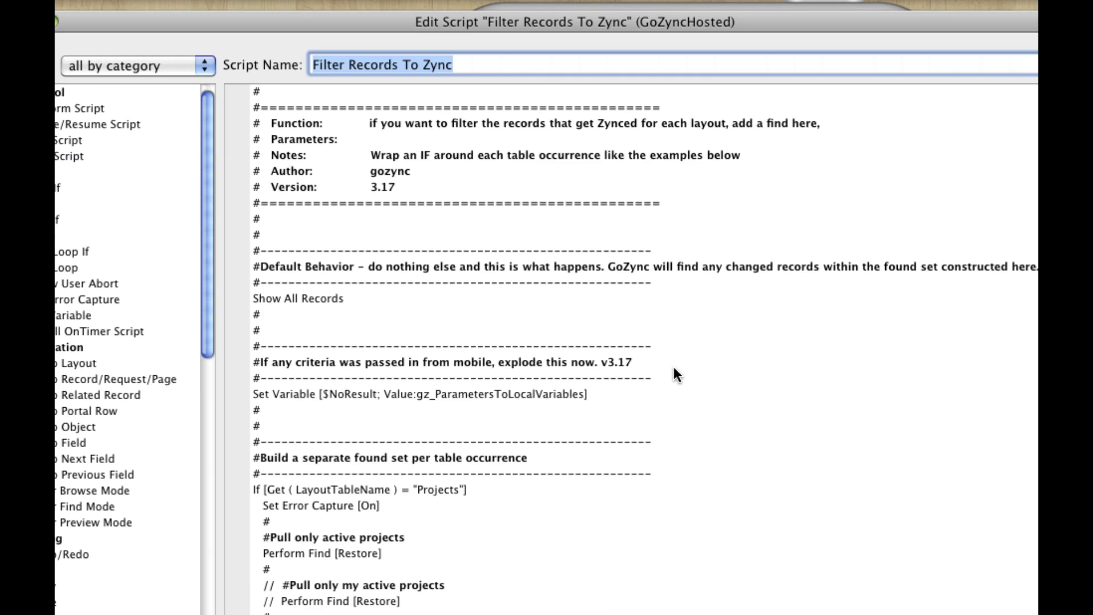
click(398, 300)
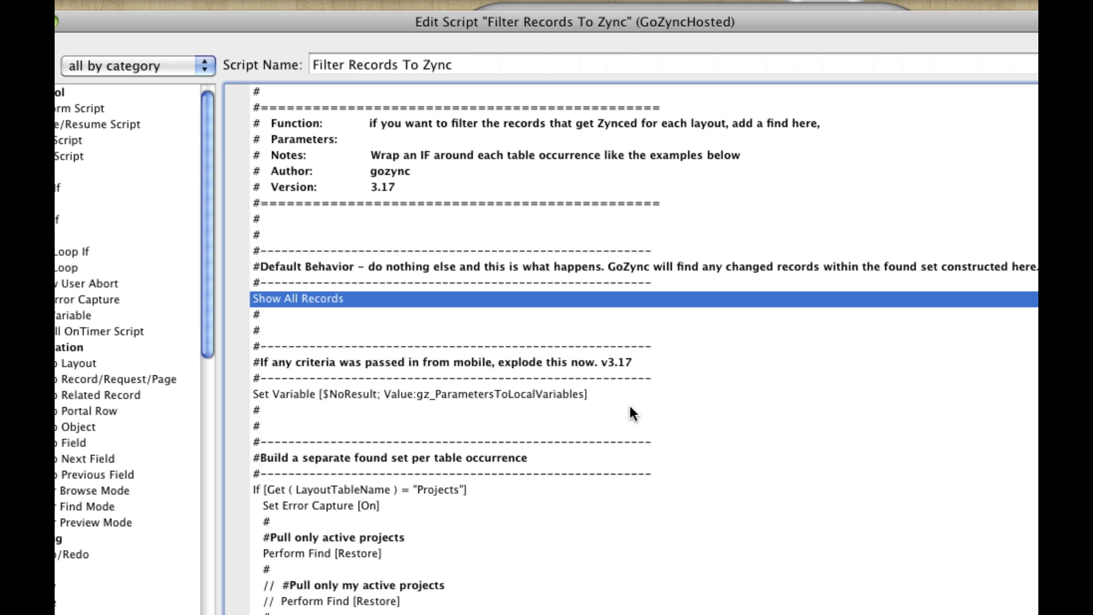
click(292, 480)
click(295, 490)
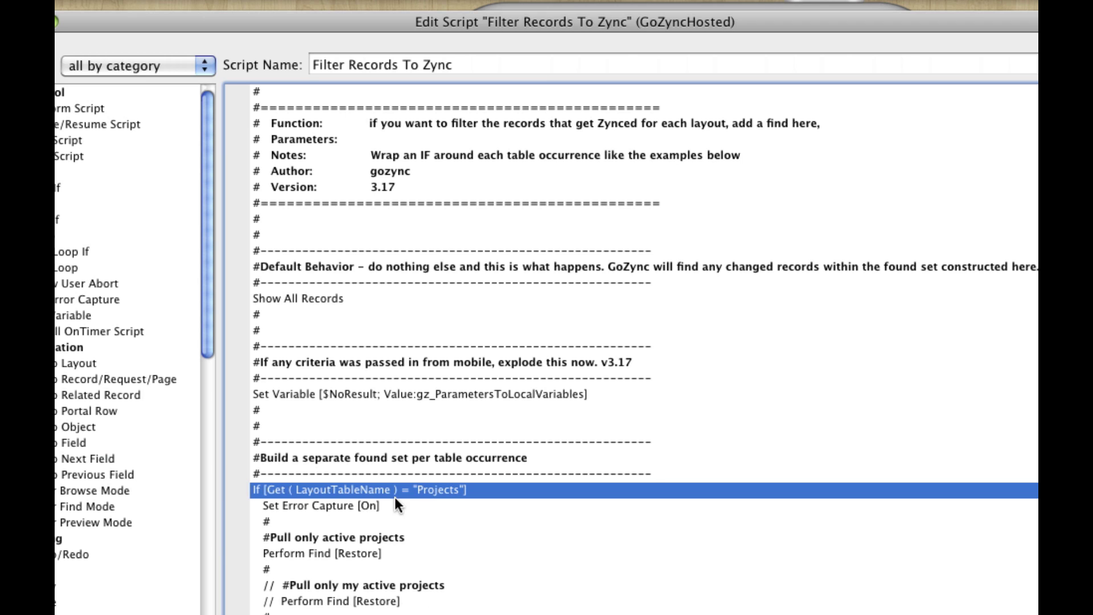
- Check the IsActive find request of the 'Pull only active projects' Perform Find
click(358, 546)
double_click(346, 548)
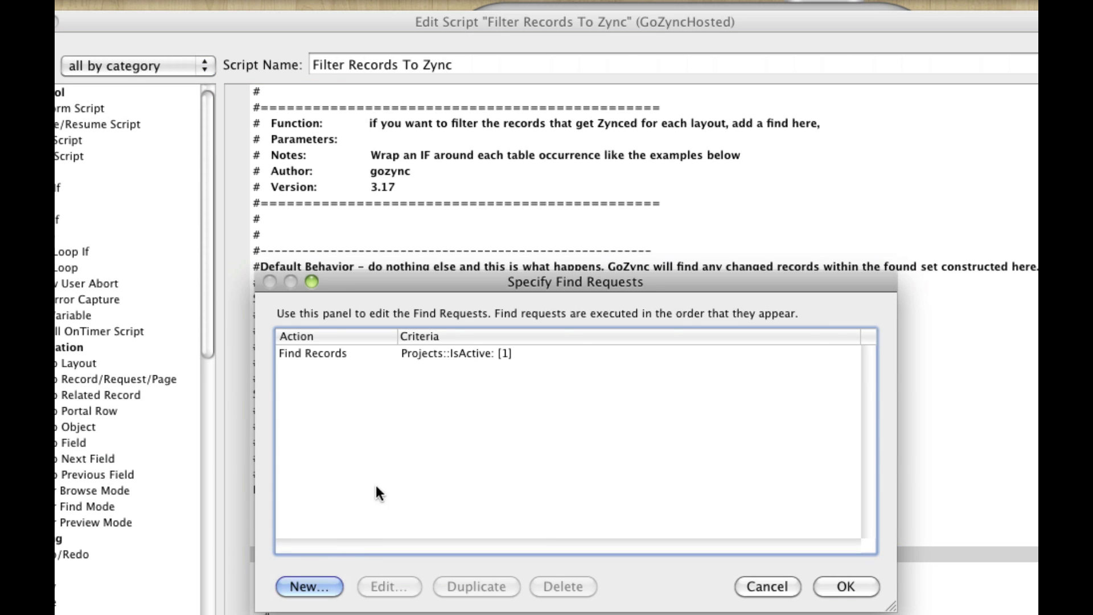
click(432, 352)
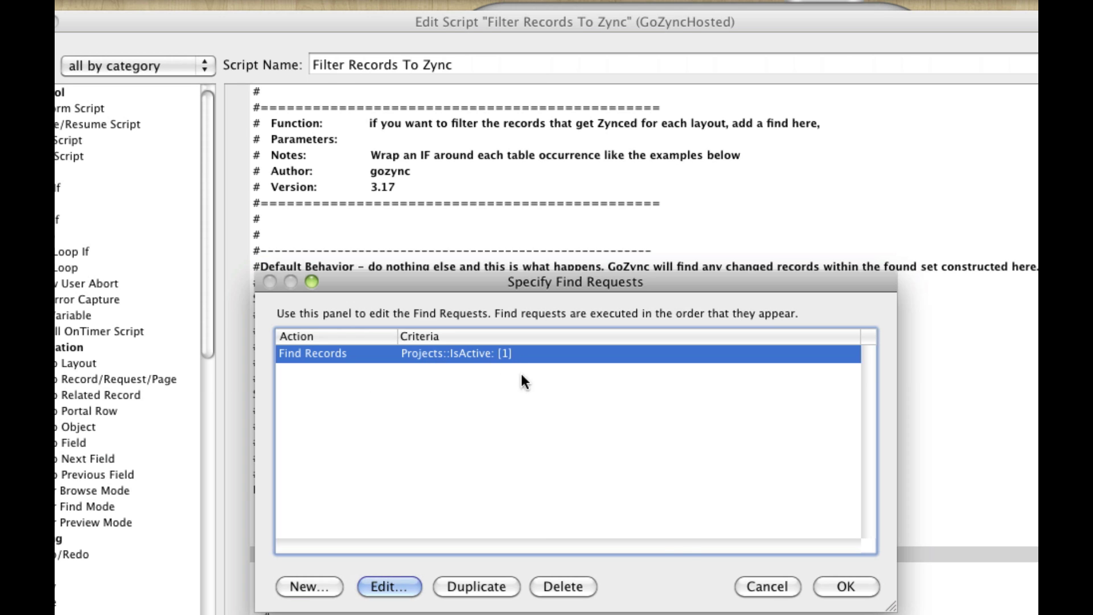
click(739, 589)
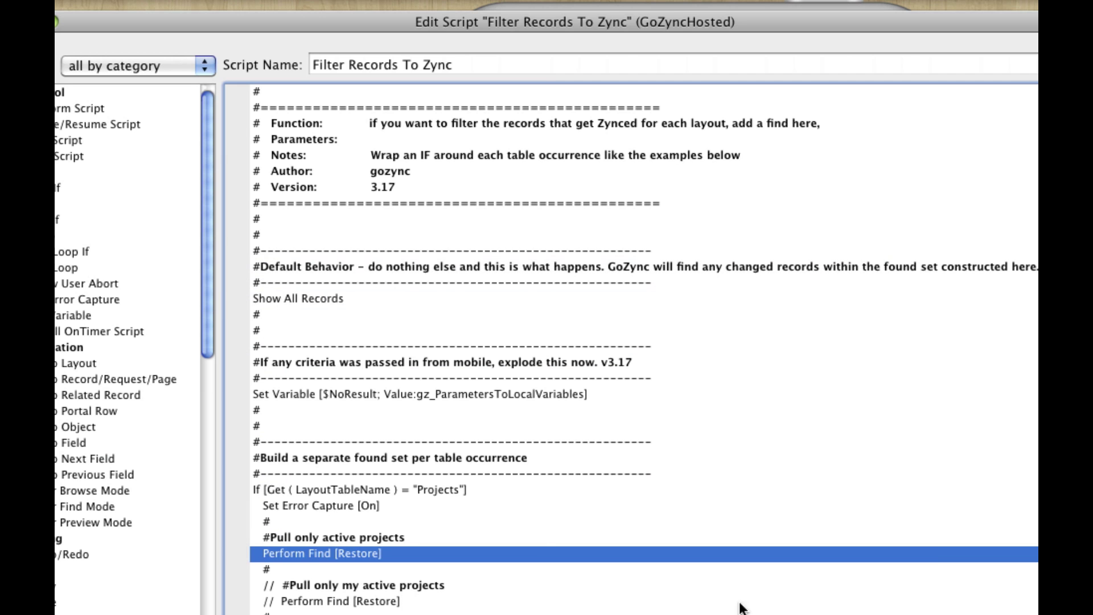
- Uncomment the 'Pull only my active projects' steps and comment out the 'Pull only active projects' steps
click(333, 581)
shift+click(324, 601)
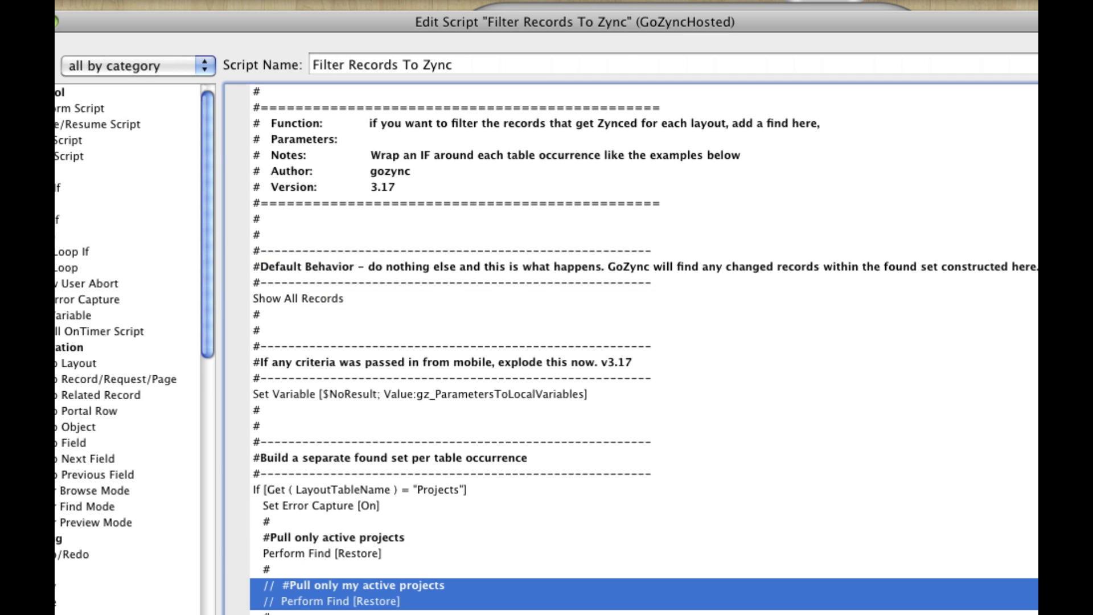
key(super+slash)
click(345, 537)
shift+click(347, 555)
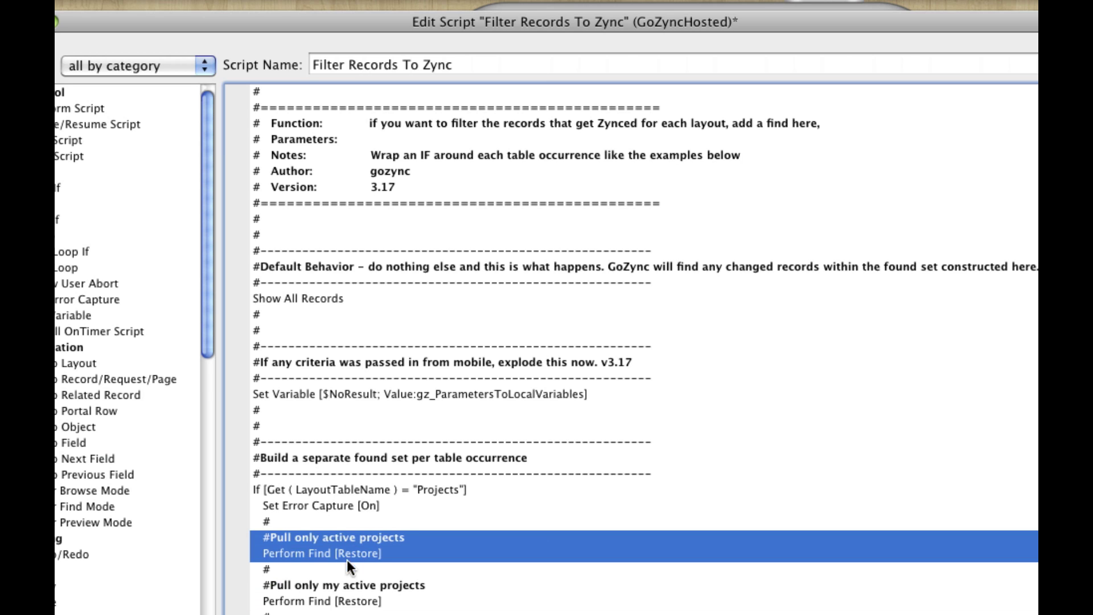
key(super+slash)
double_click(377, 601)
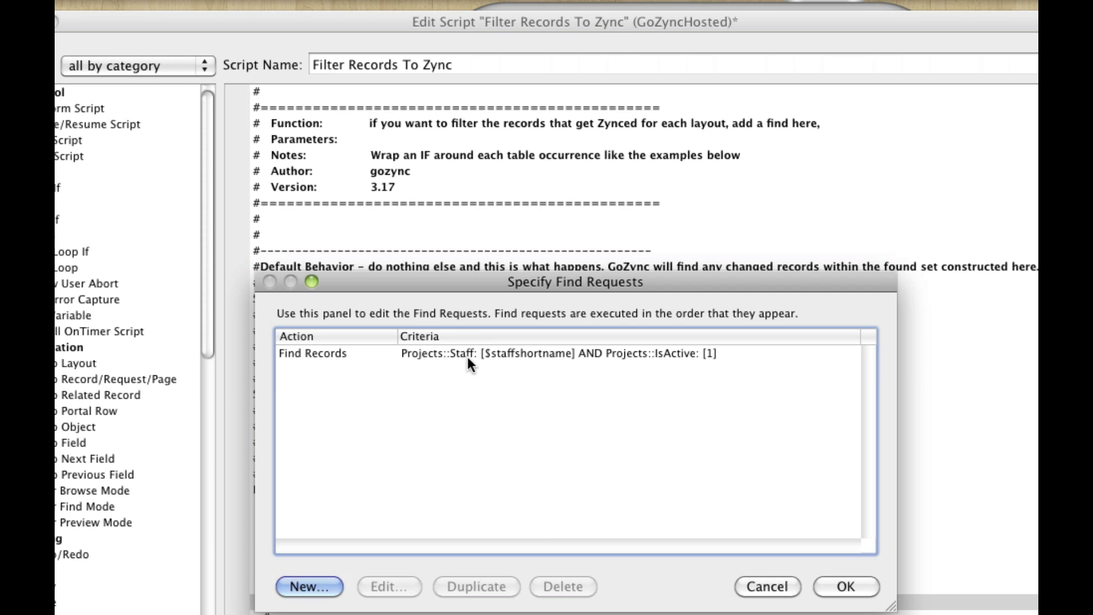
click(755, 587)
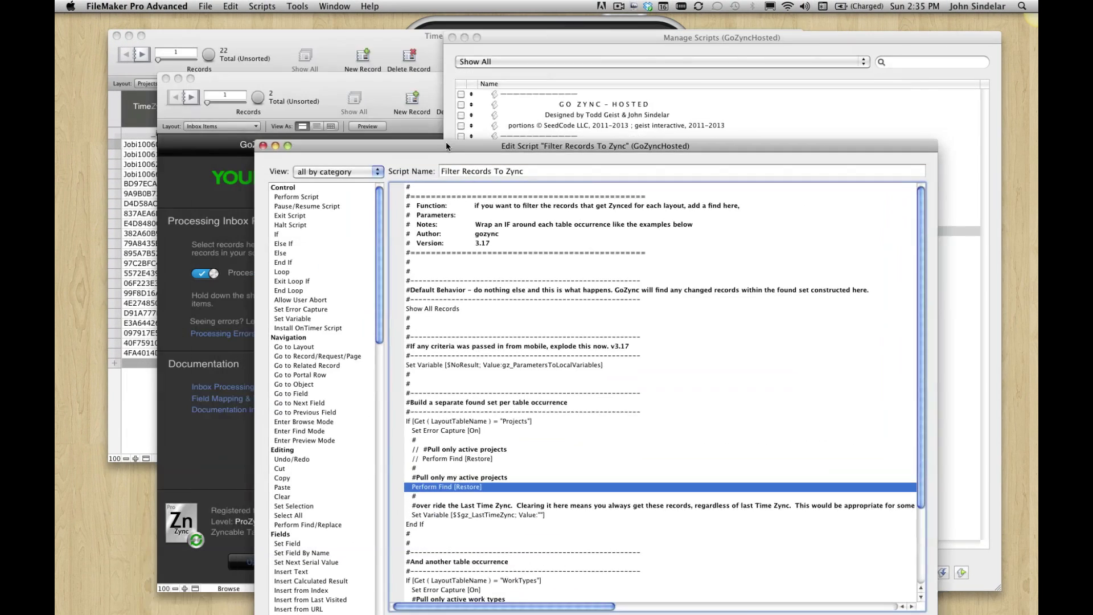
- Close the Edit Script and Manage Scripts windows, dismissing the waiting-for-client notice
click(469, 26)
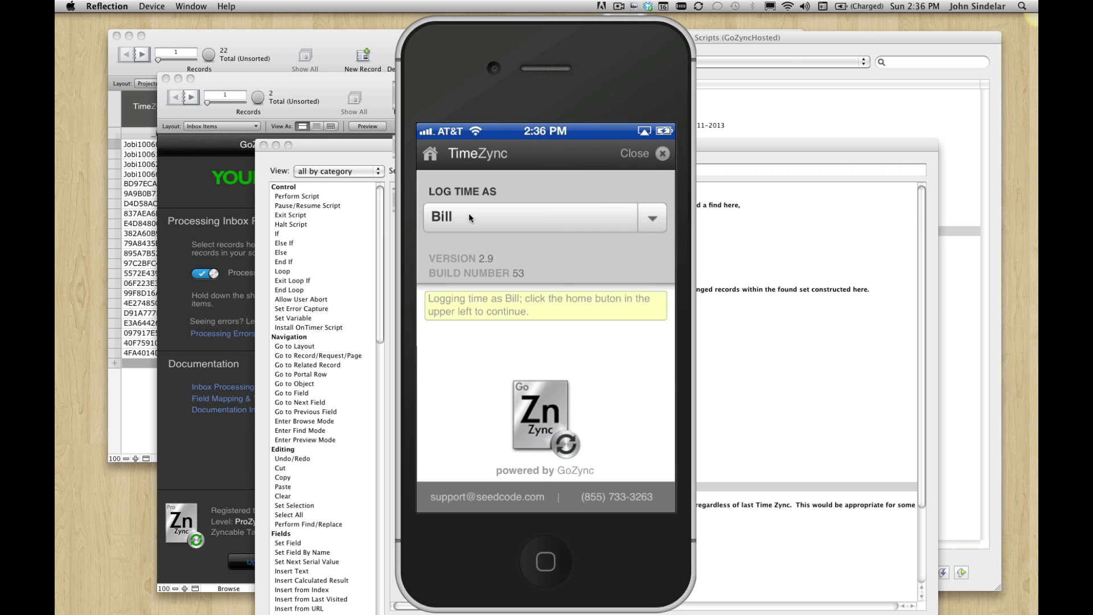
click(340, 146)
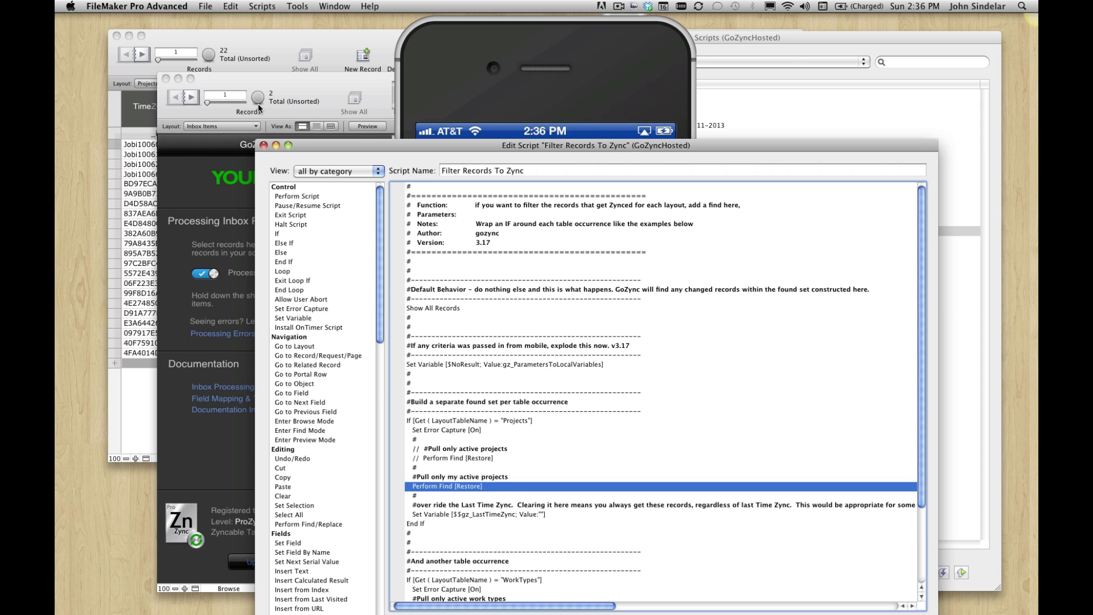
click(265, 145)
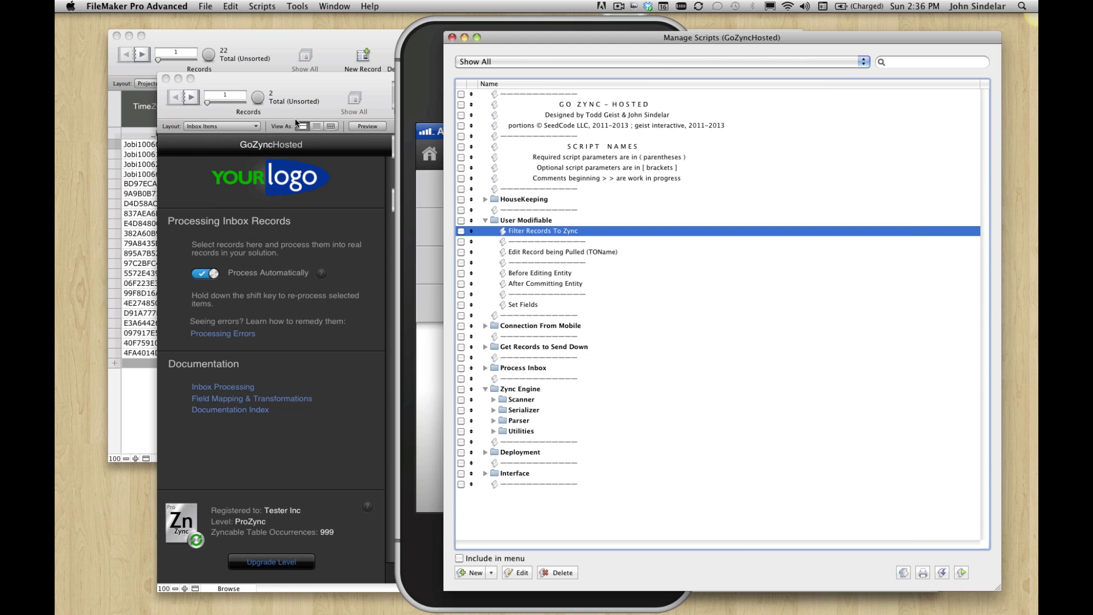
click(323, 80)
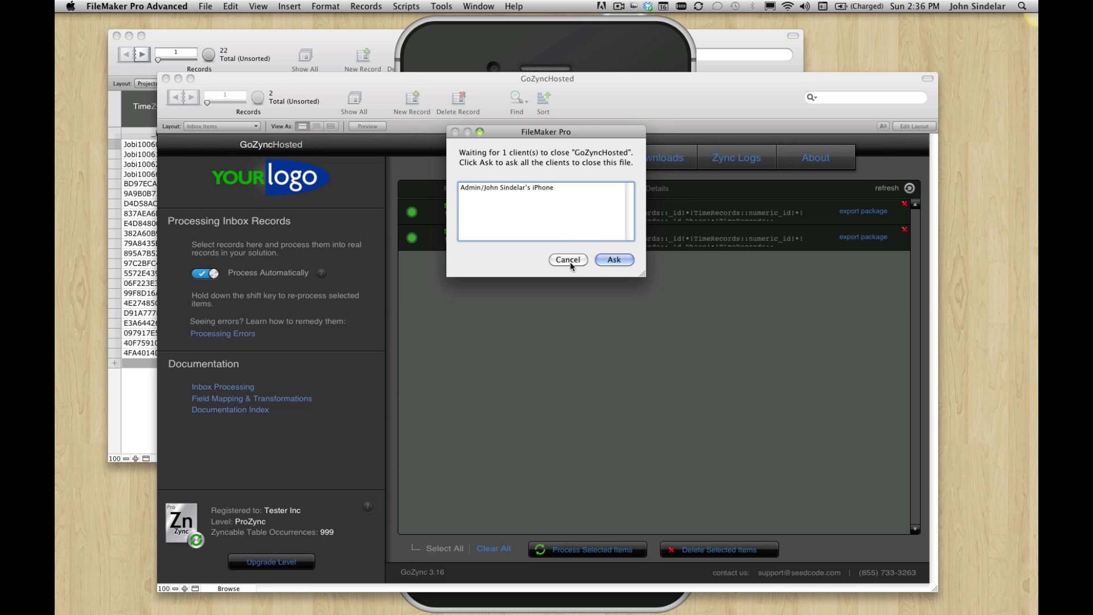
click(566, 258)
- Bring TimeZyncHosted to the front via Window > Show Window
click(484, 6)
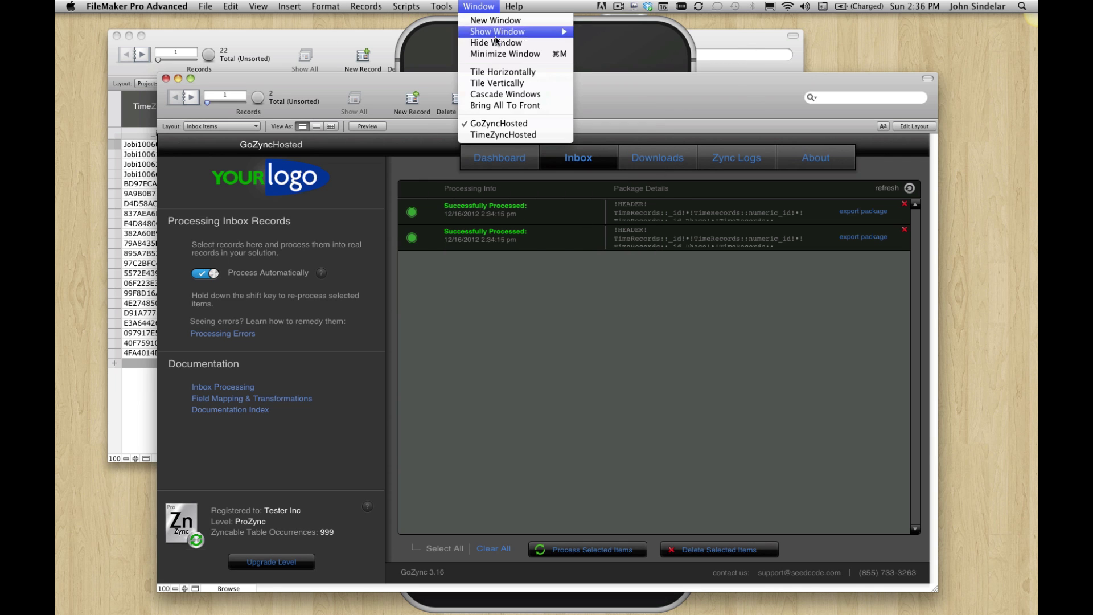
mouse_move(500, 33)
click(503, 135)
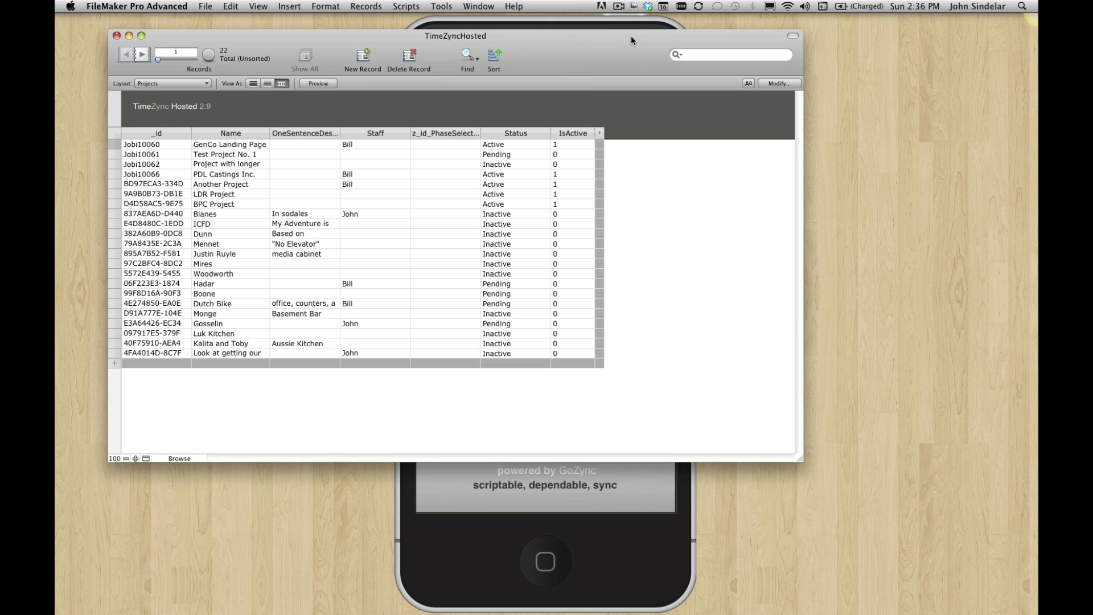
click(464, 5)
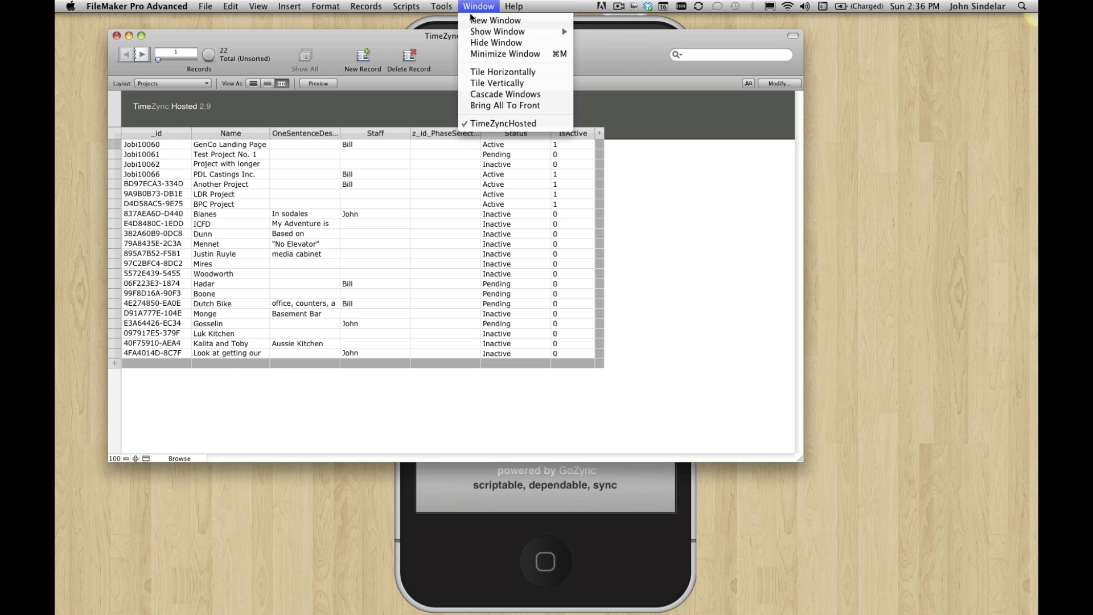
- Hide the FileMaker window and switch to the mirrored iPhone in Reflection
click(478, 43)
click(520, 31)
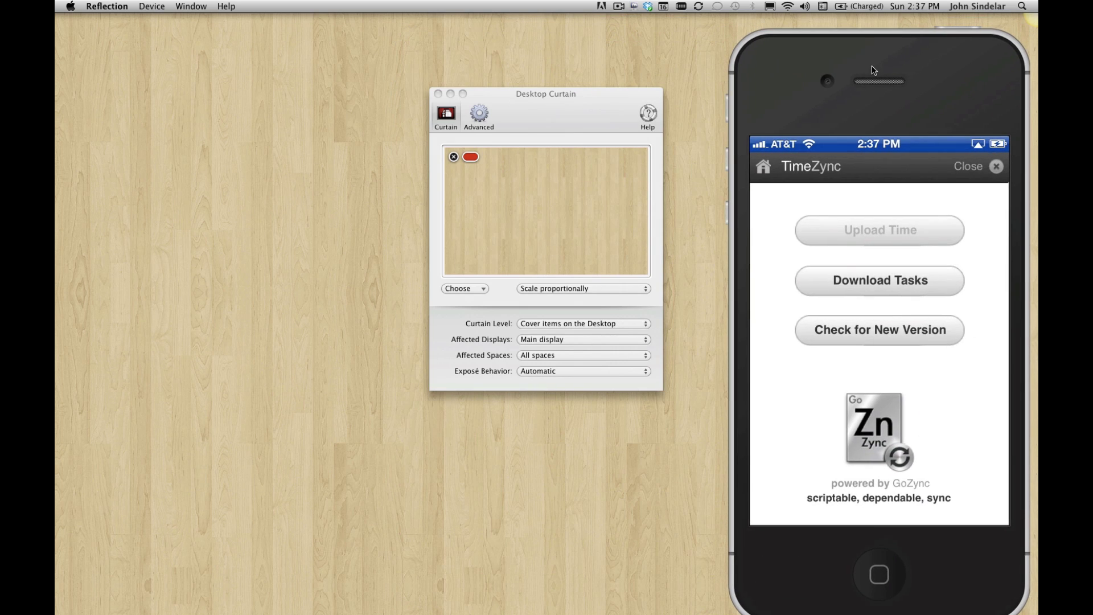
- Close the Desktop Curtain window, nudge the mirrored iPhone up-left, and check FileMaker's open windows
click(438, 95)
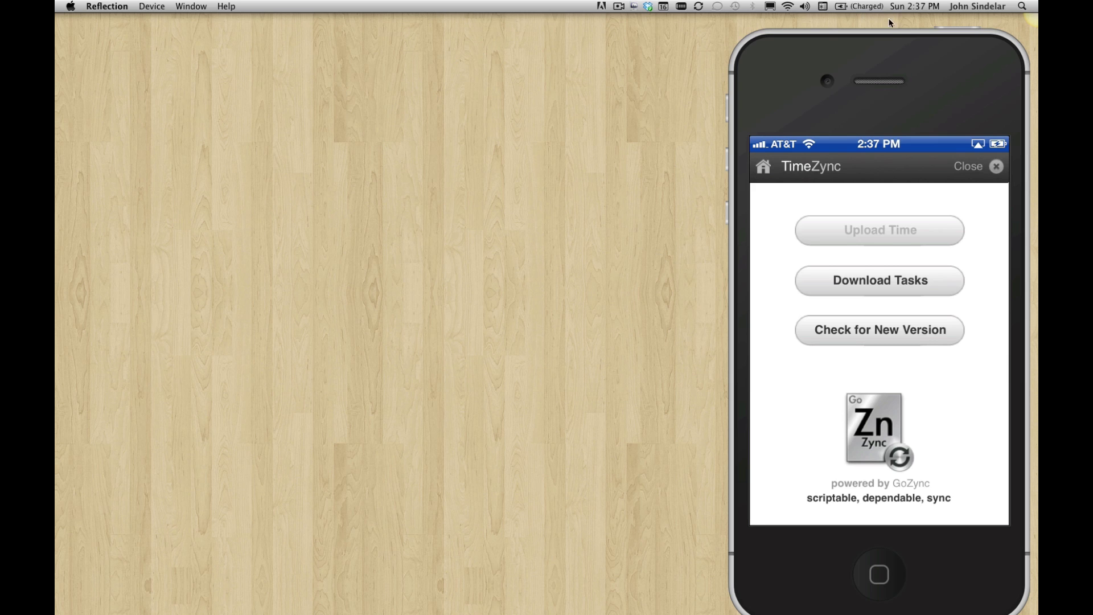
drag(884, 53, 879, 46)
mouse_move(848, 612)
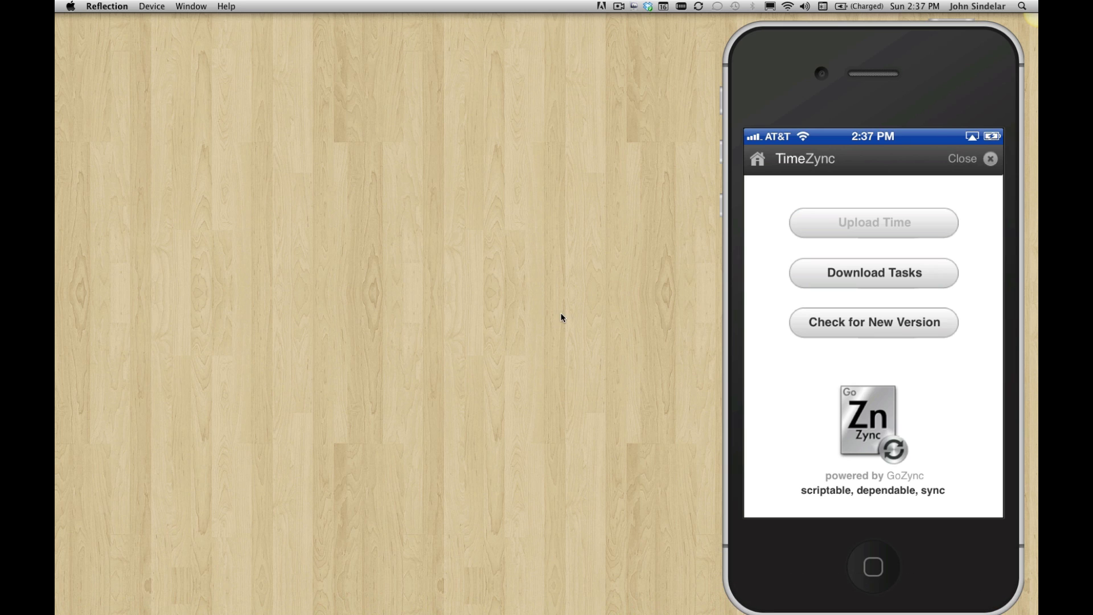
key(super+Tab)
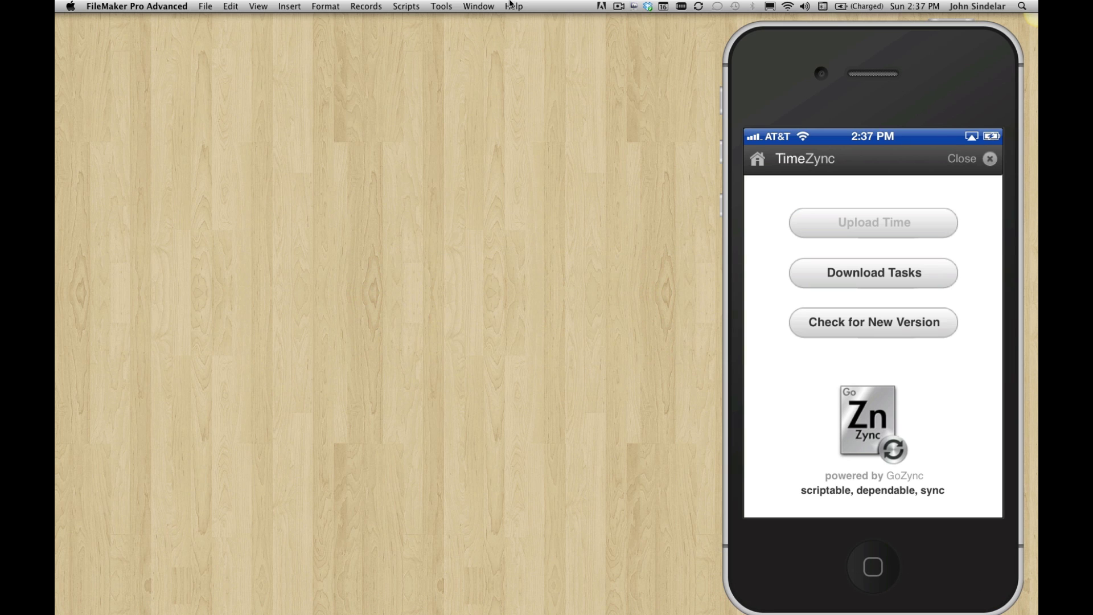
click(486, 6)
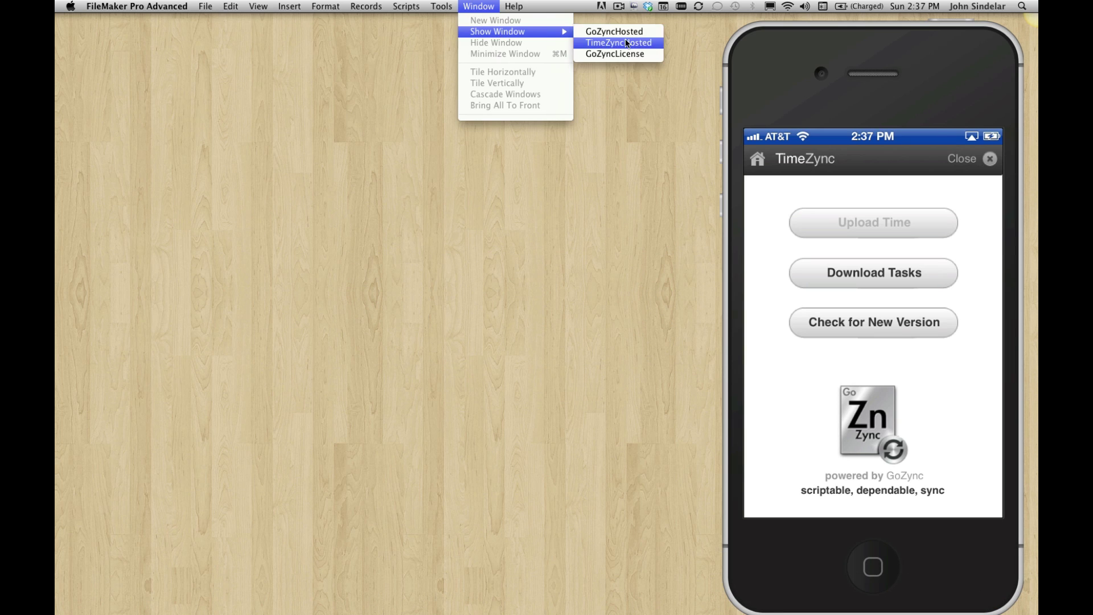
click(418, 73)
- In a new Finder window, browse to Desktop > TZMovies > Local and select both .fmp12 files
key(super+Tab)
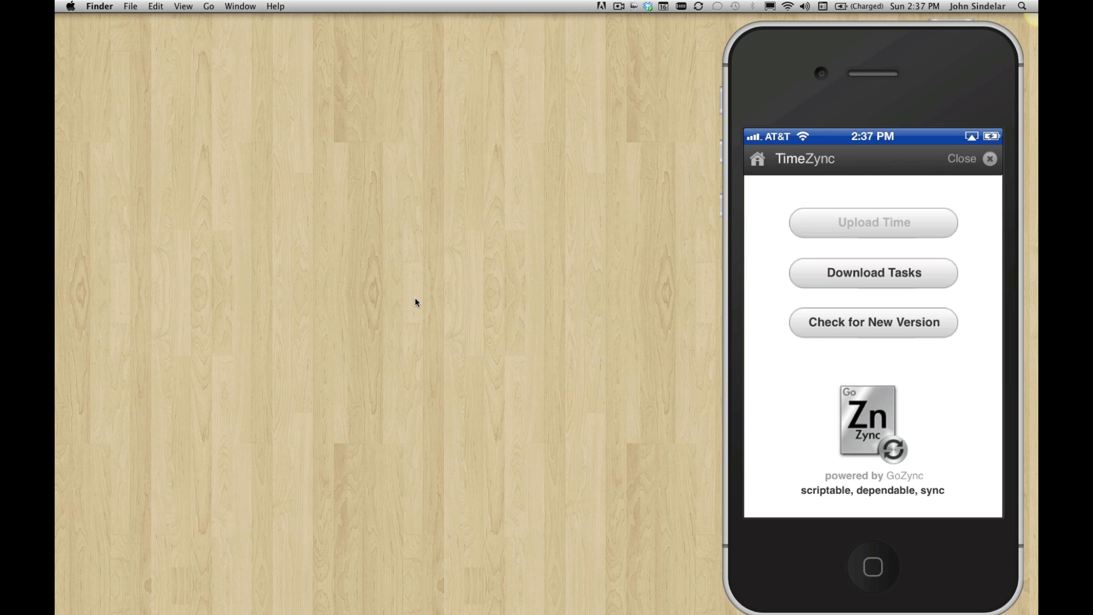
key(super+n)
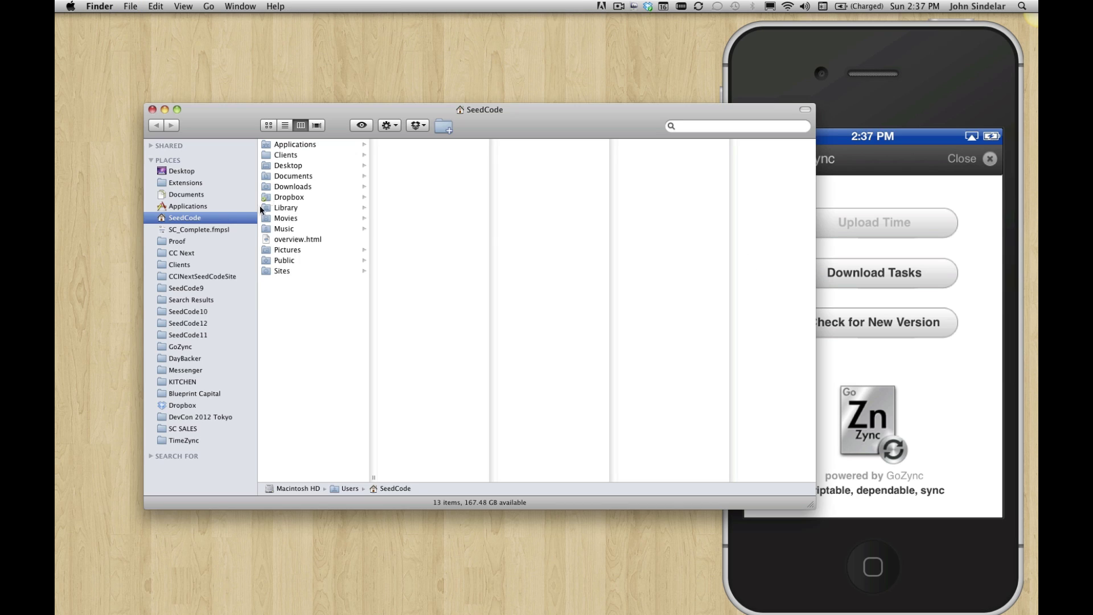
click(296, 166)
scroll(402, 249, down, 5)
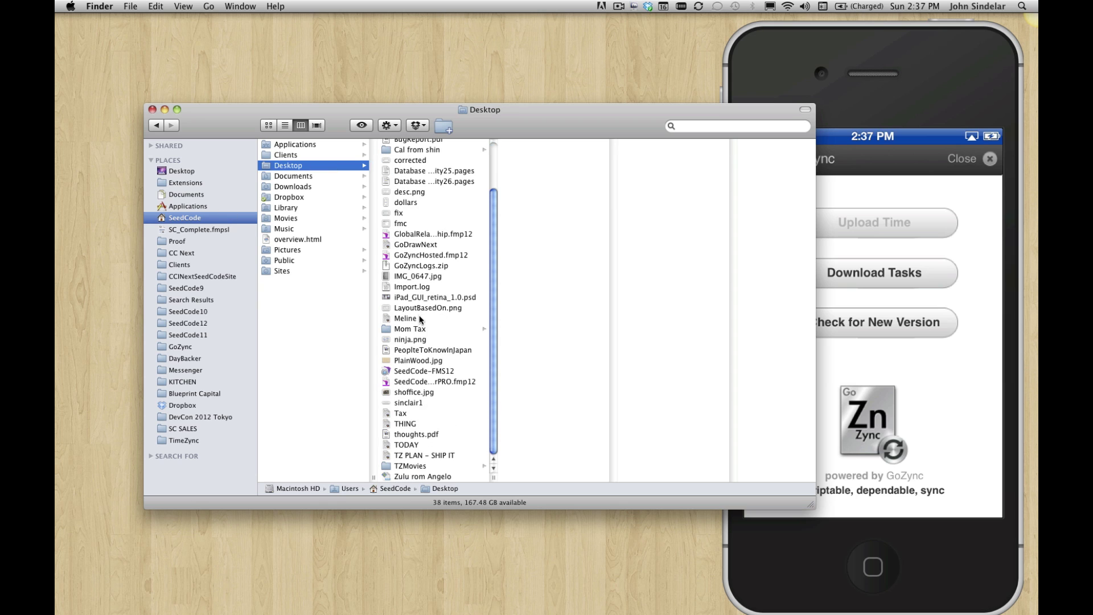
click(446, 464)
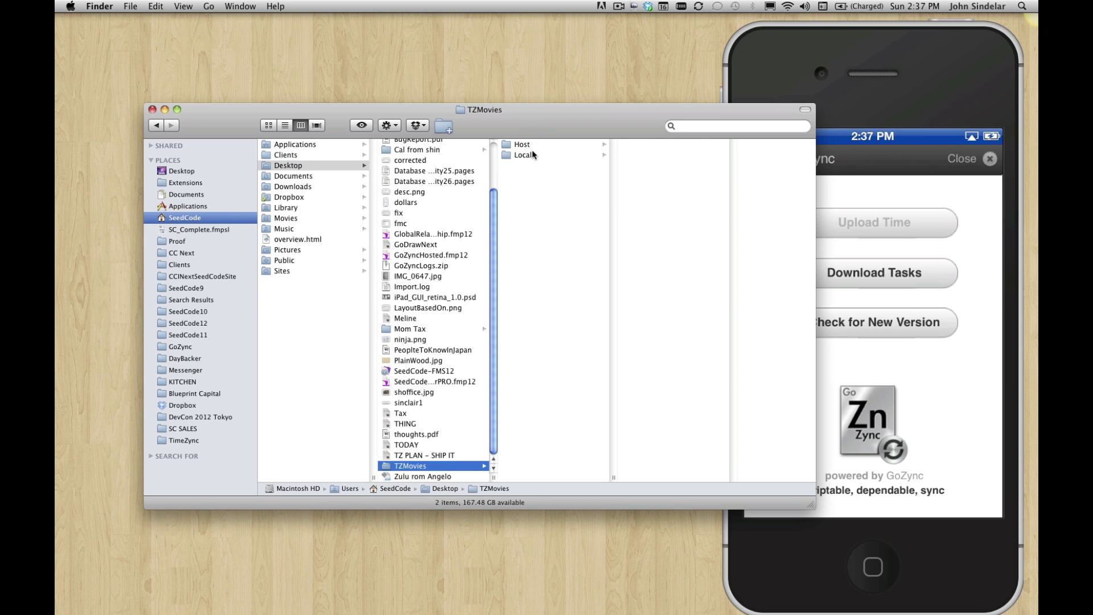
click(588, 155)
drag(660, 168, 648, 141)
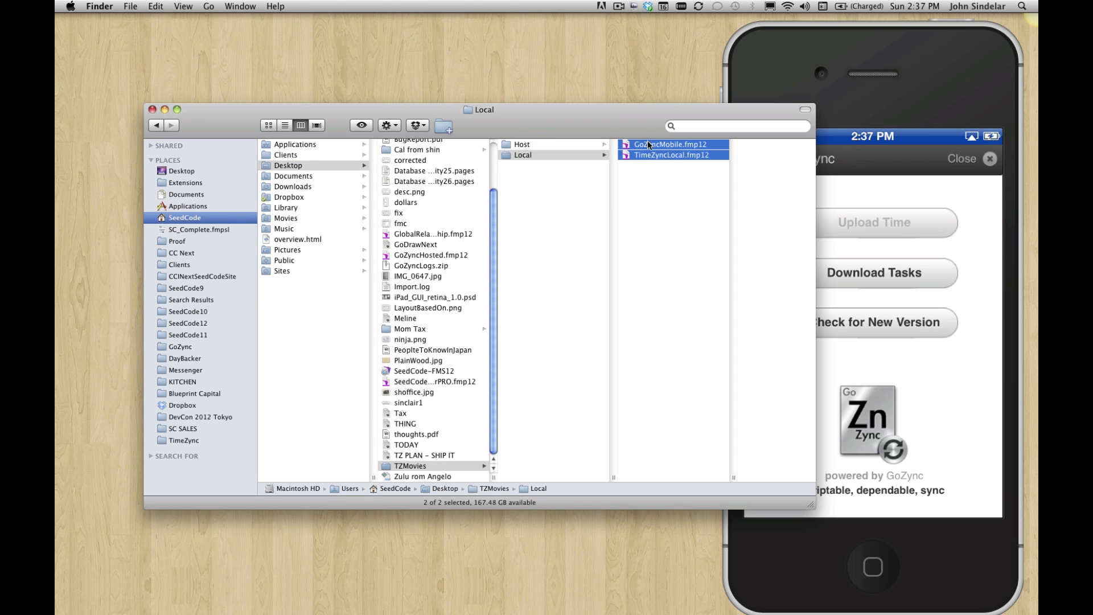
- Open GoZyncMobile and TimeZyncLocal, dismiss the Optimized for iPhone notice, and arrange the windows beside the iPhone mirror
double_click(647, 142)
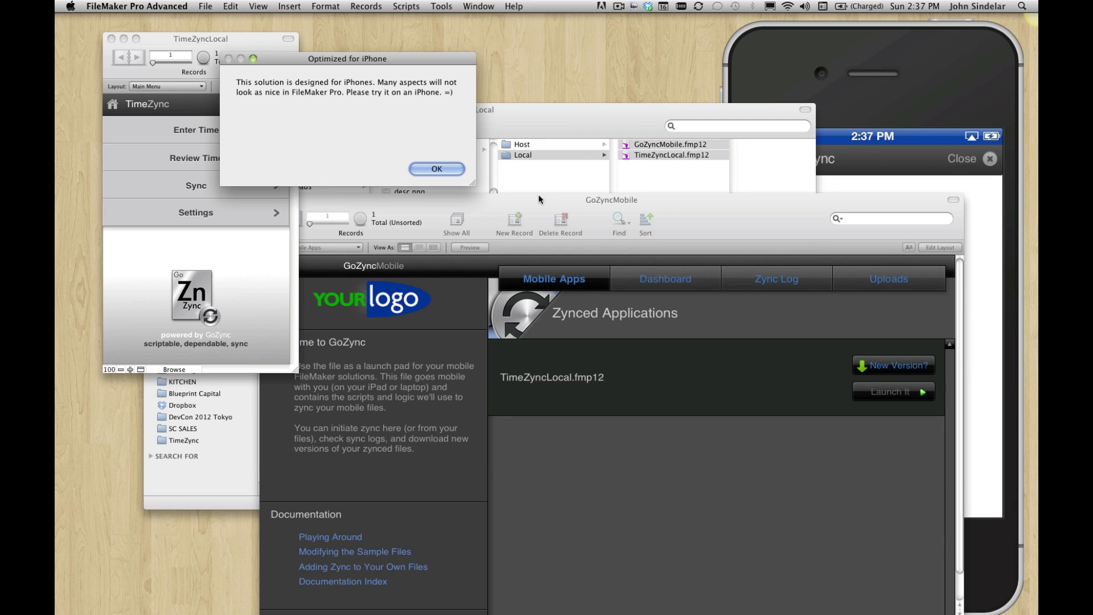
click(448, 169)
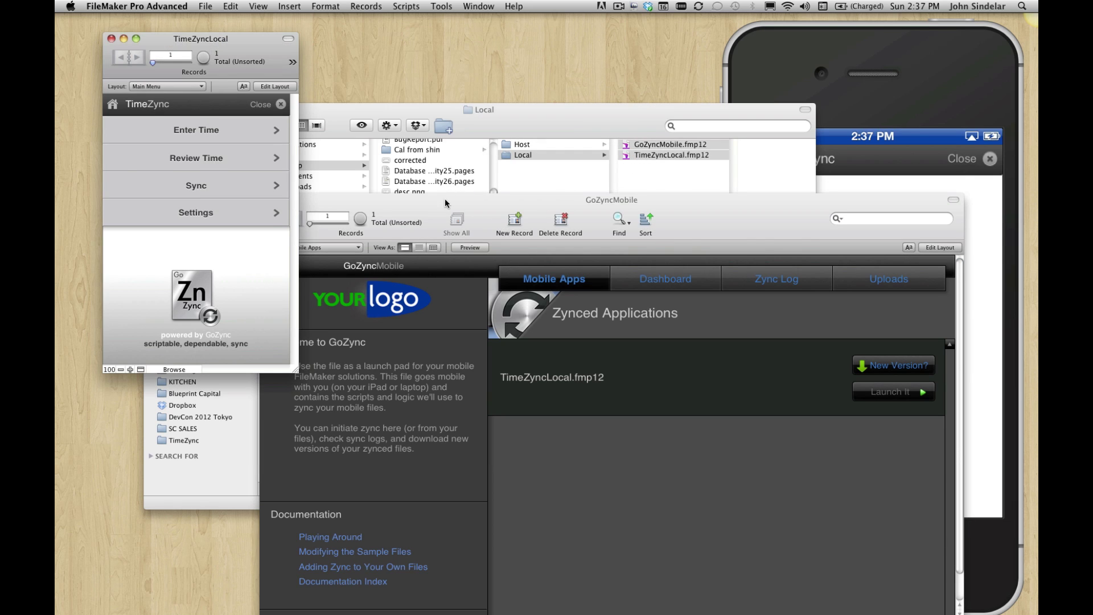
drag(445, 198, 415, 72)
click(261, 47)
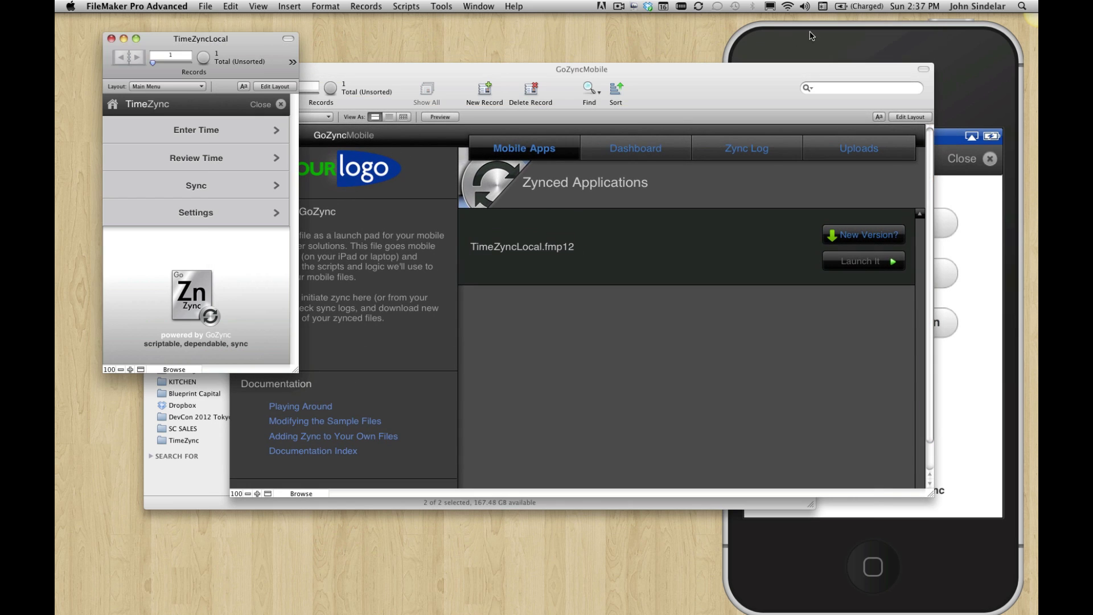
click(813, 35)
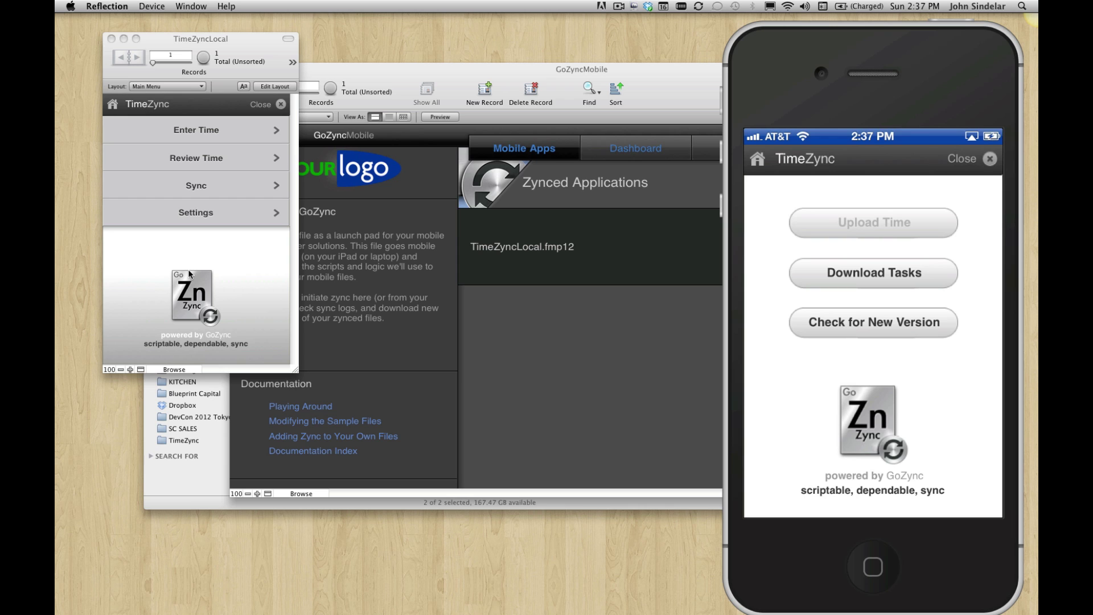
click(258, 262)
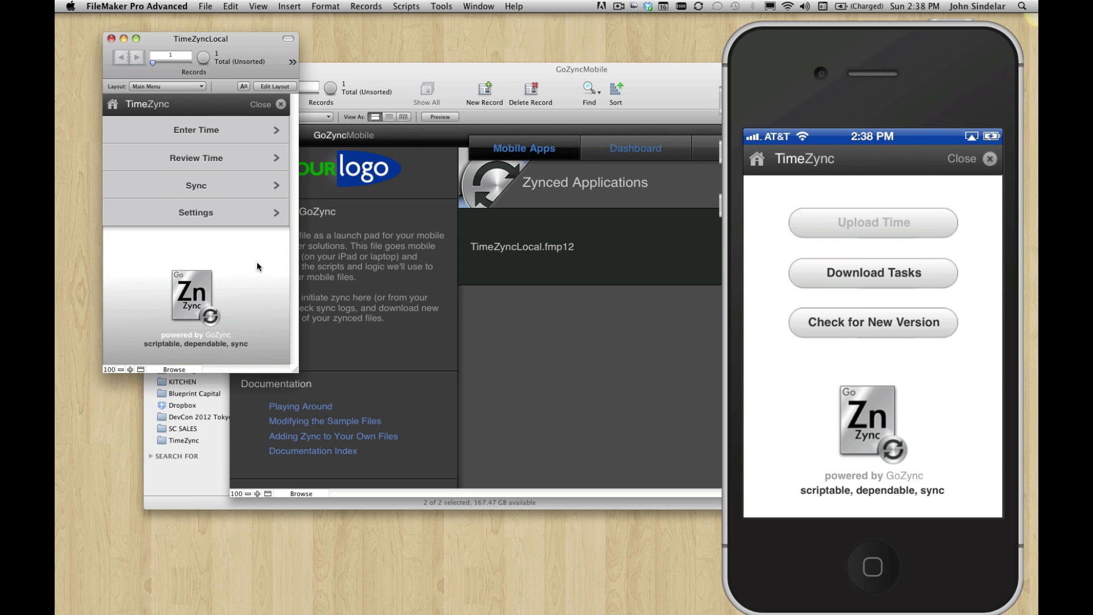
- In Layout mode, set the Enter Time item's text colour to dark red via the Inspector's Appearance settings
key(super+l)
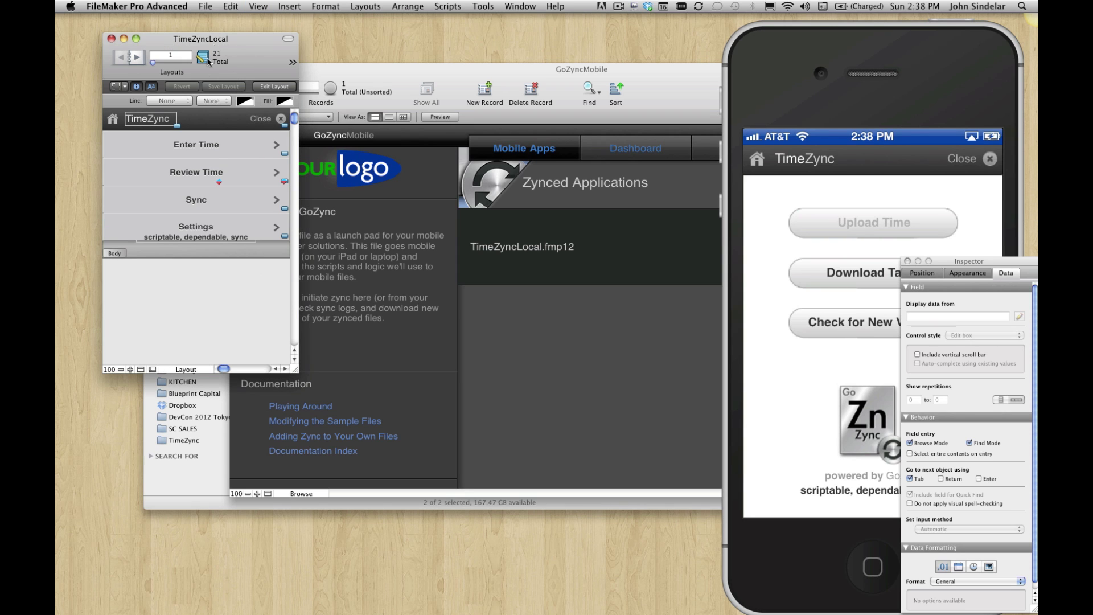
click(189, 148)
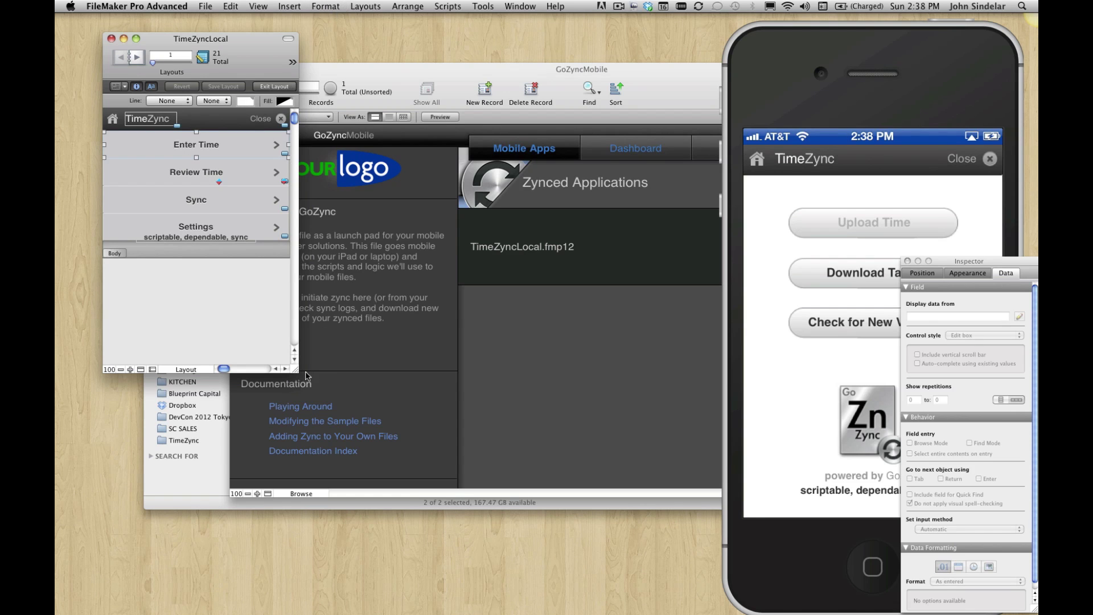
drag(295, 368, 663, 480)
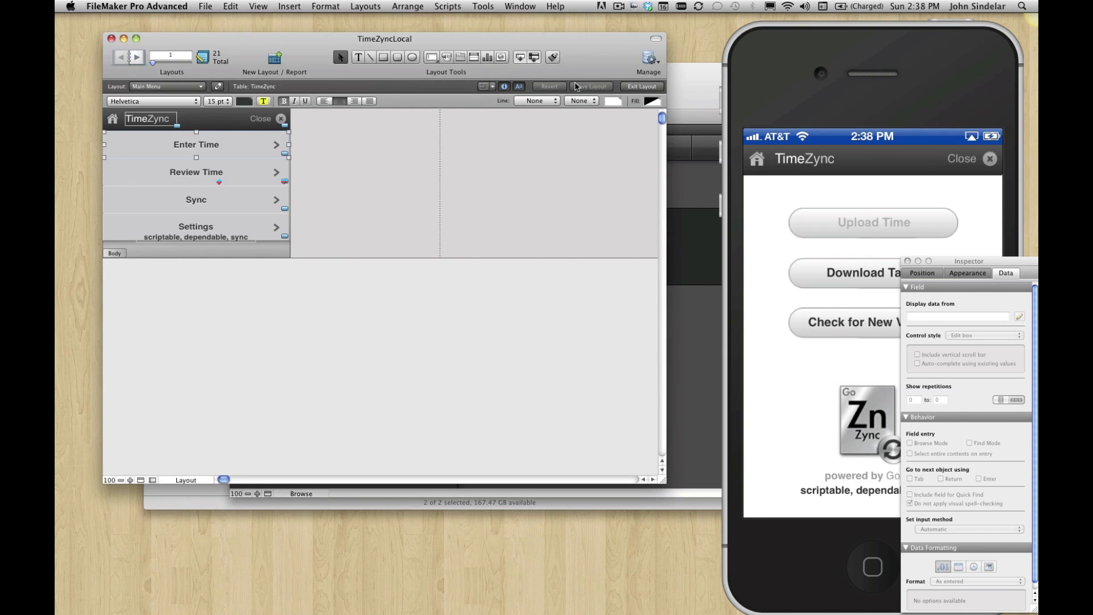
click(504, 86)
click(505, 86)
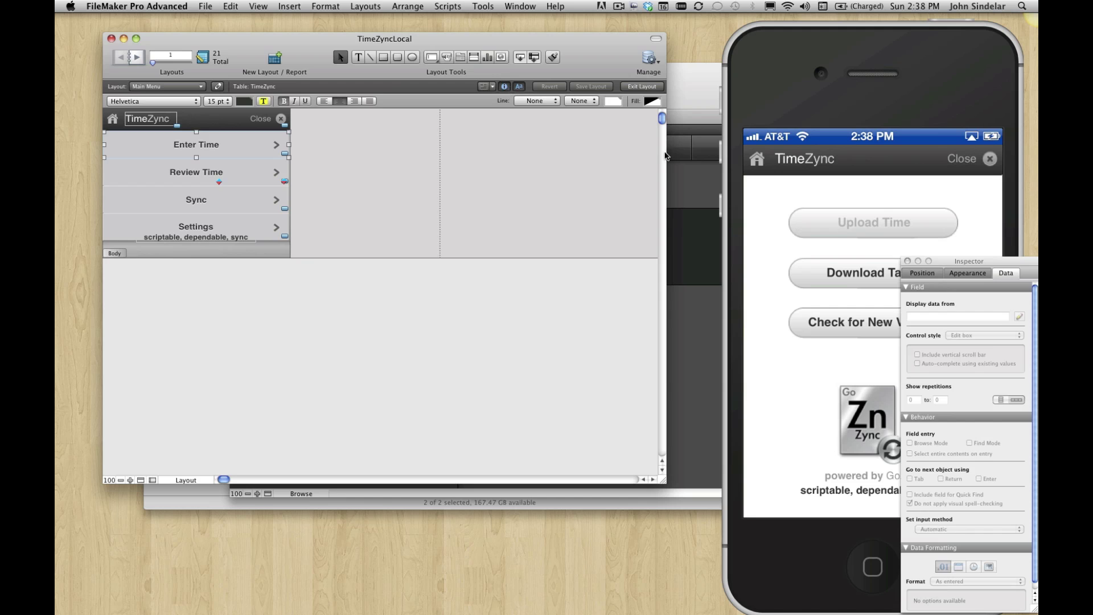
click(944, 273)
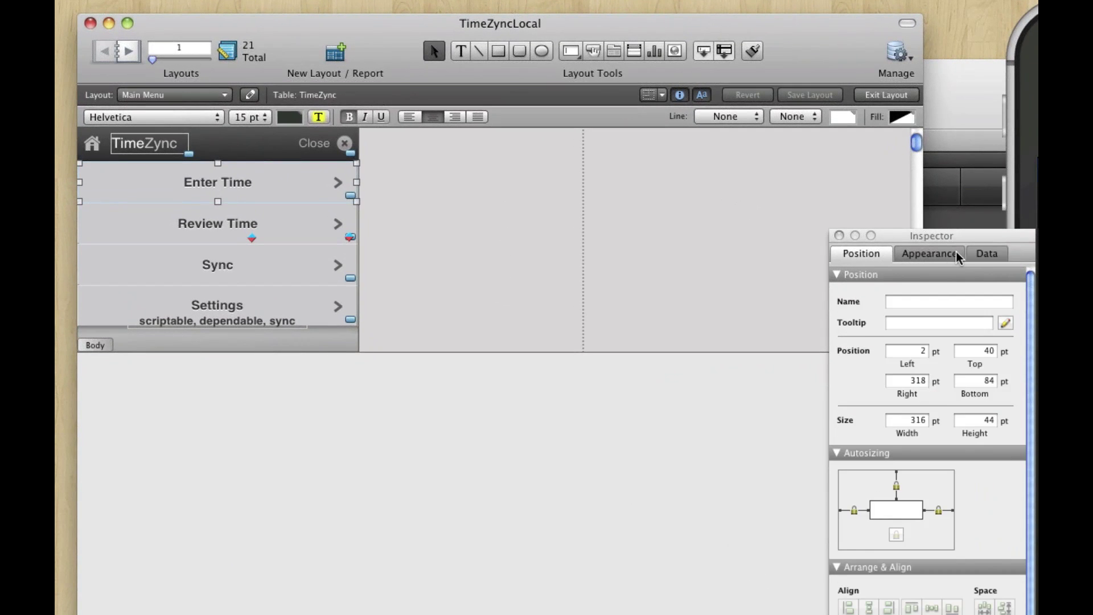
click(971, 255)
click(947, 254)
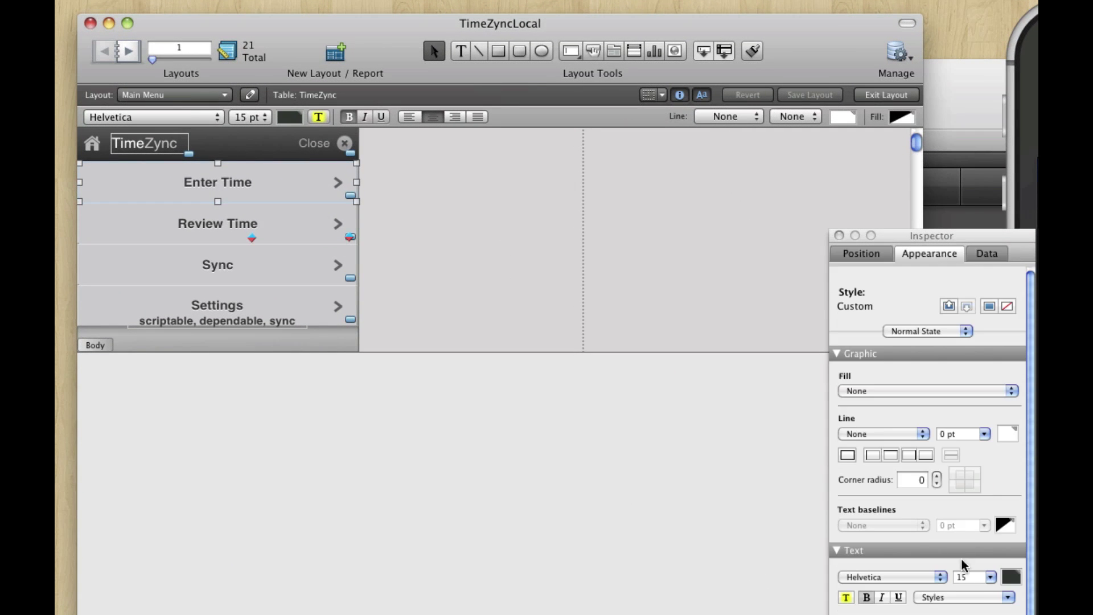
click(1011, 577)
click(1016, 611)
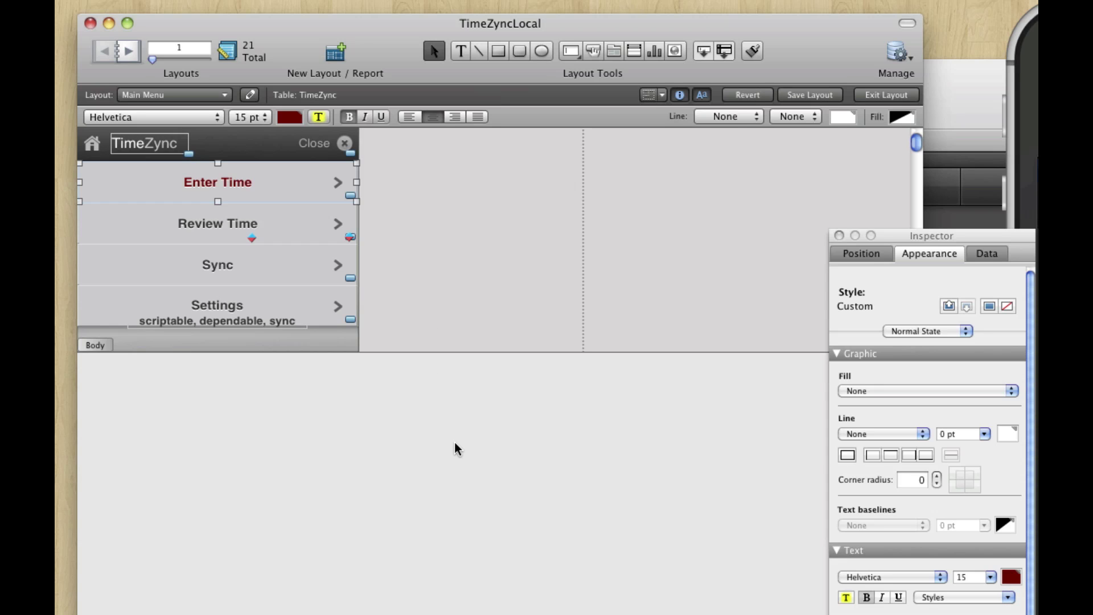
- Return to Browse mode and resize the TimeZyncLocal window to show the whole main menu
key(super+b)
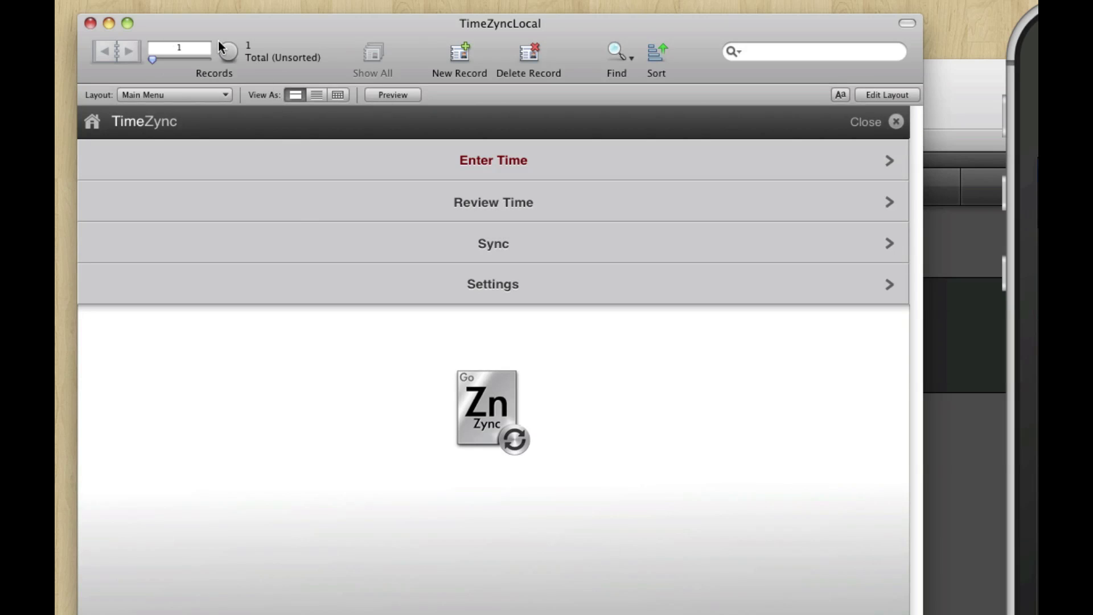
click(129, 24)
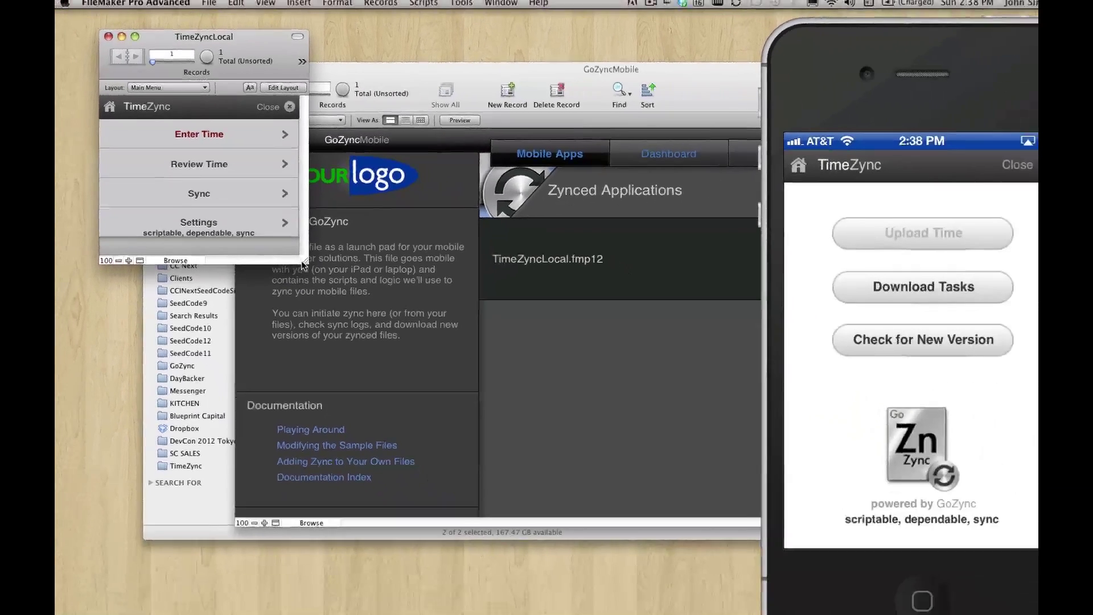
drag(302, 263, 367, 432)
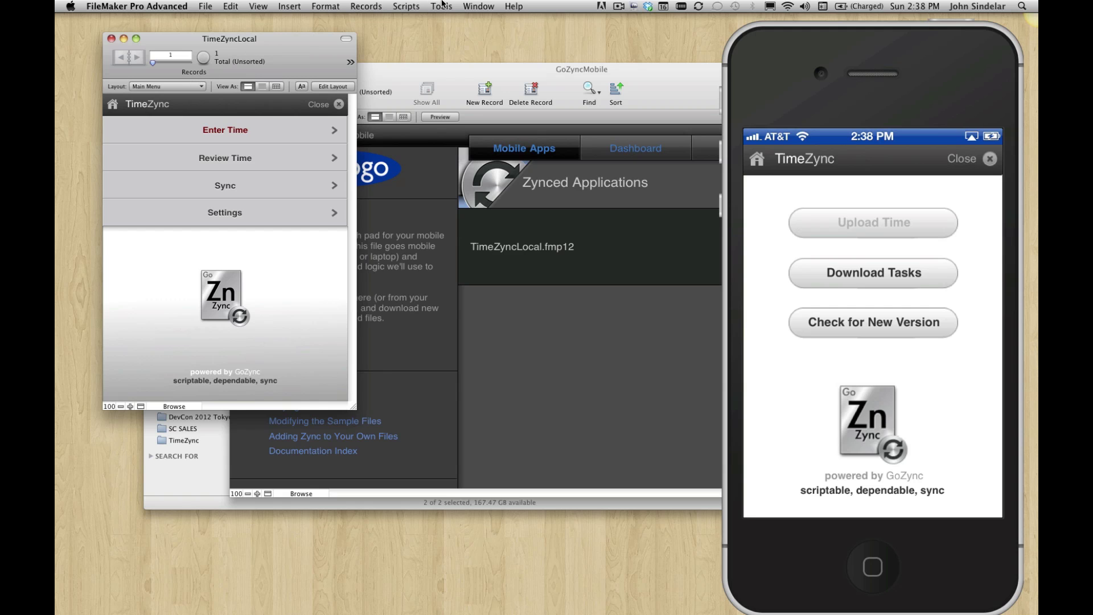
- Run Zync – Prep And Upload New File, skipping GoZyncMobile, and upload TimeZyncLocal build 54
click(423, 5)
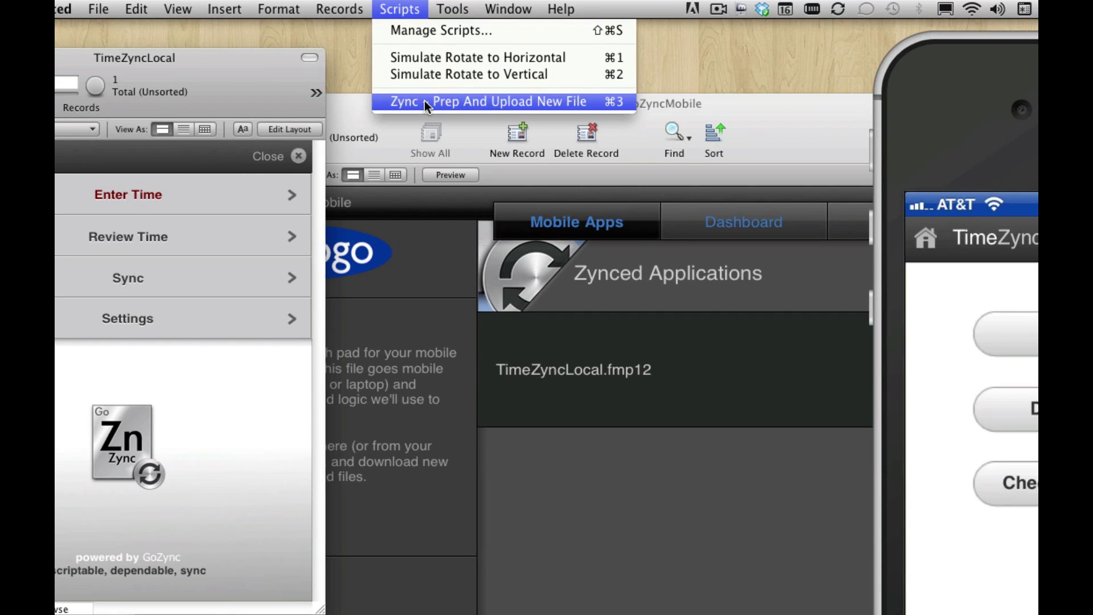
click(425, 102)
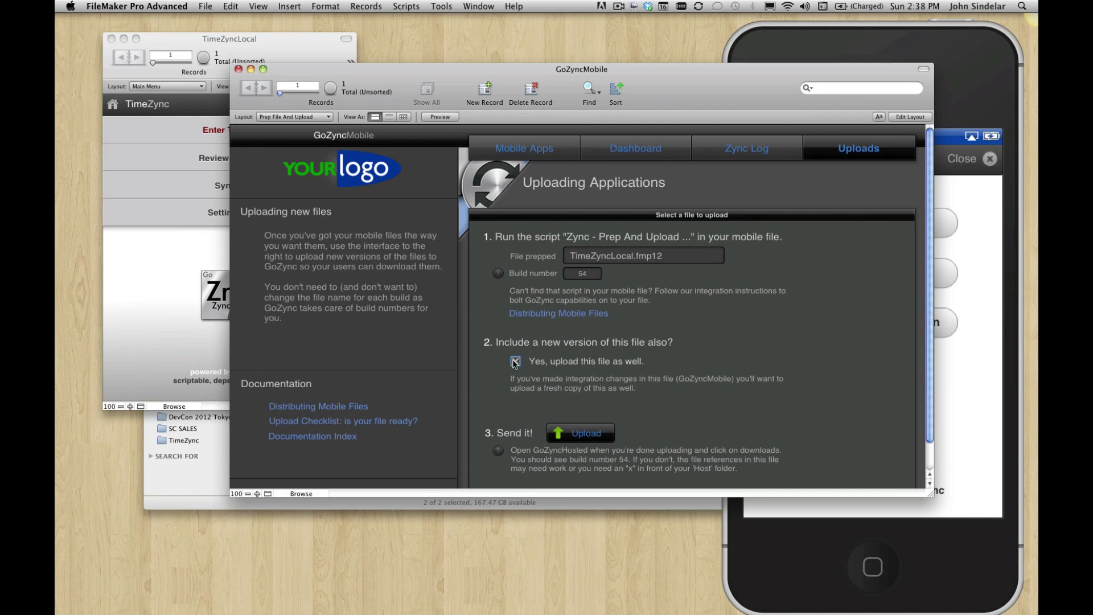
click(515, 361)
click(575, 434)
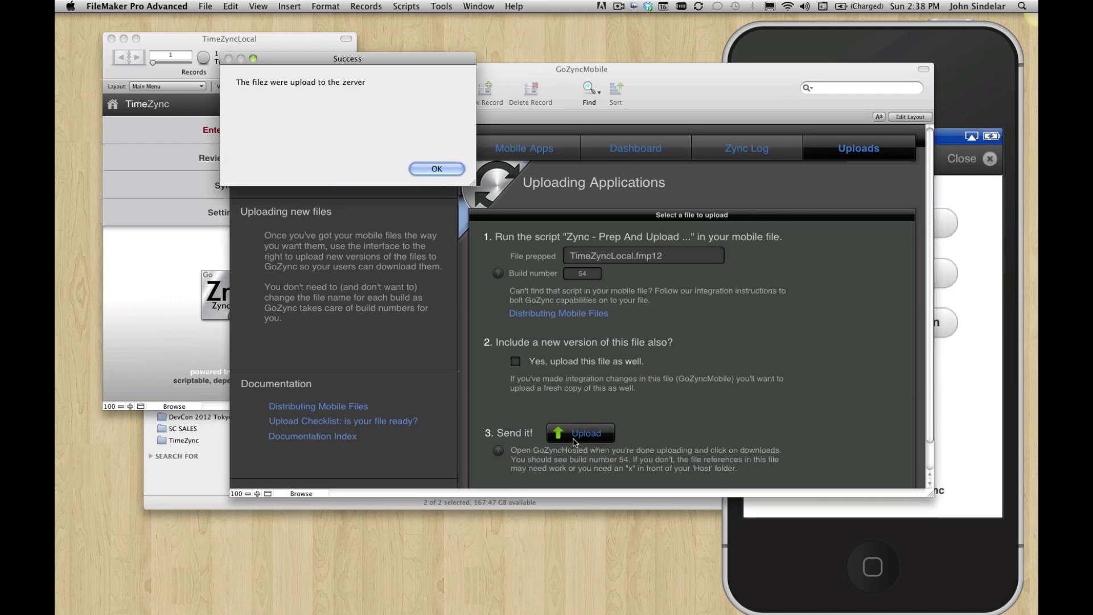
click(438, 168)
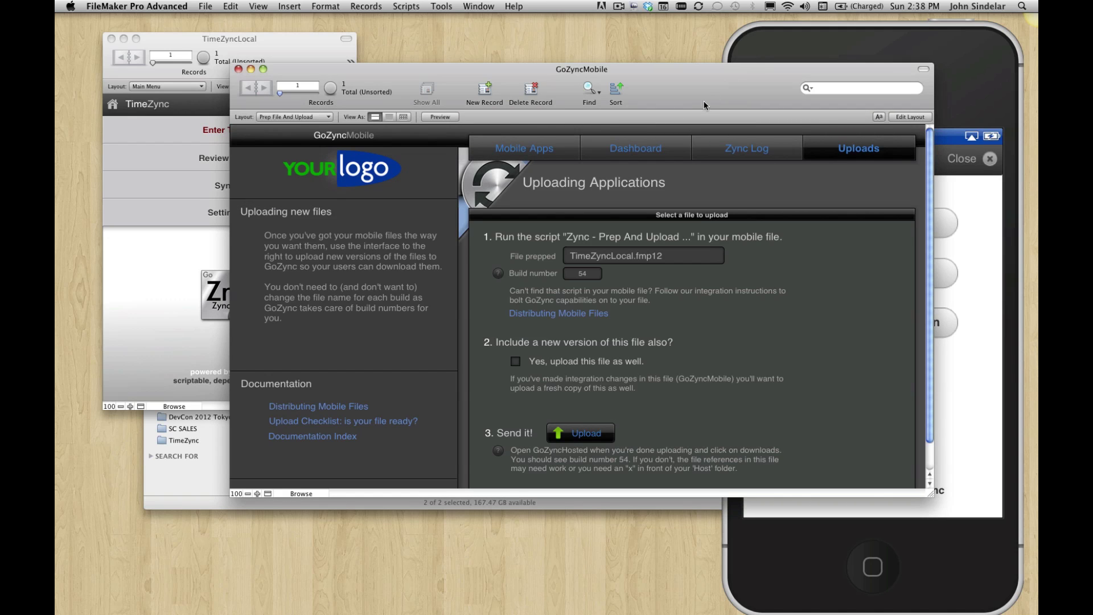
- Hide Finder and FileMaker, leaving the mirrored iPhone alone, and move it to the screen centre
key(super+Tab)
key(super+Tab)
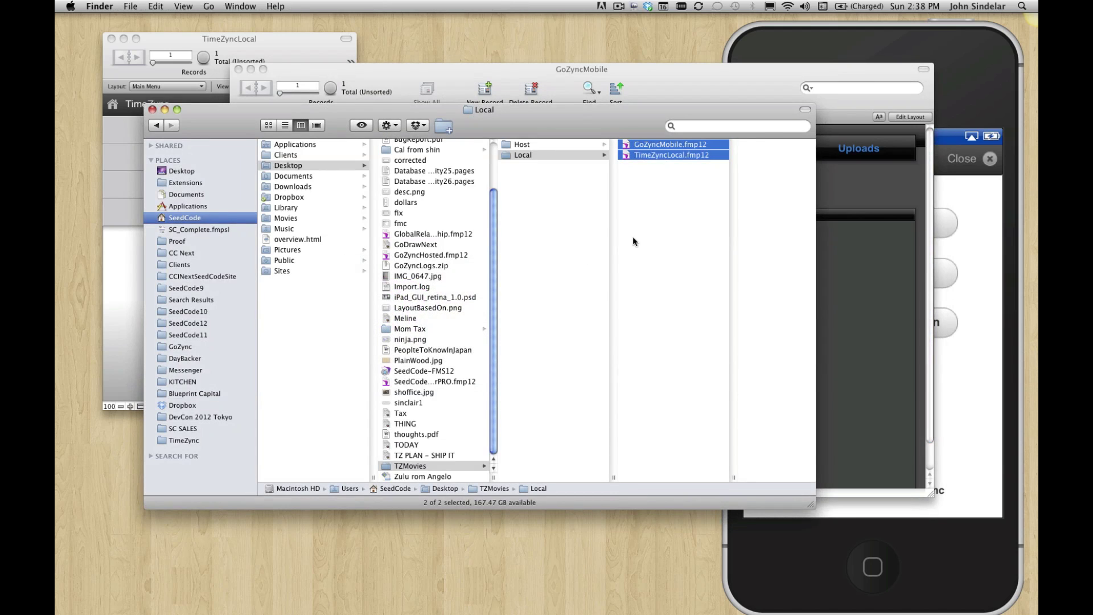
key(super+h)
click(766, 64)
key(super+h)
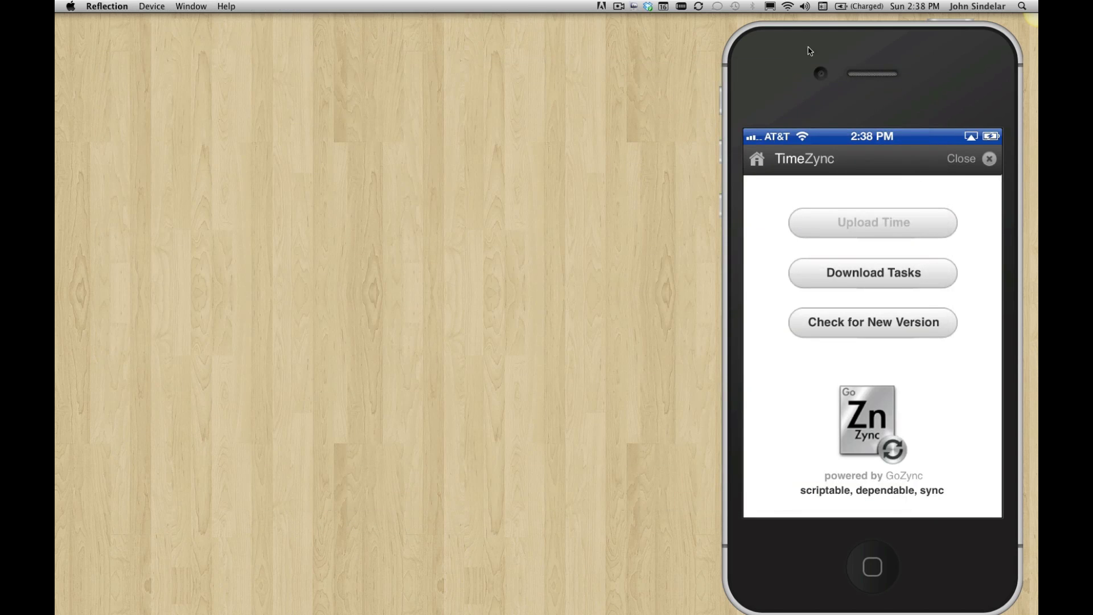
drag(810, 51, 466, 45)
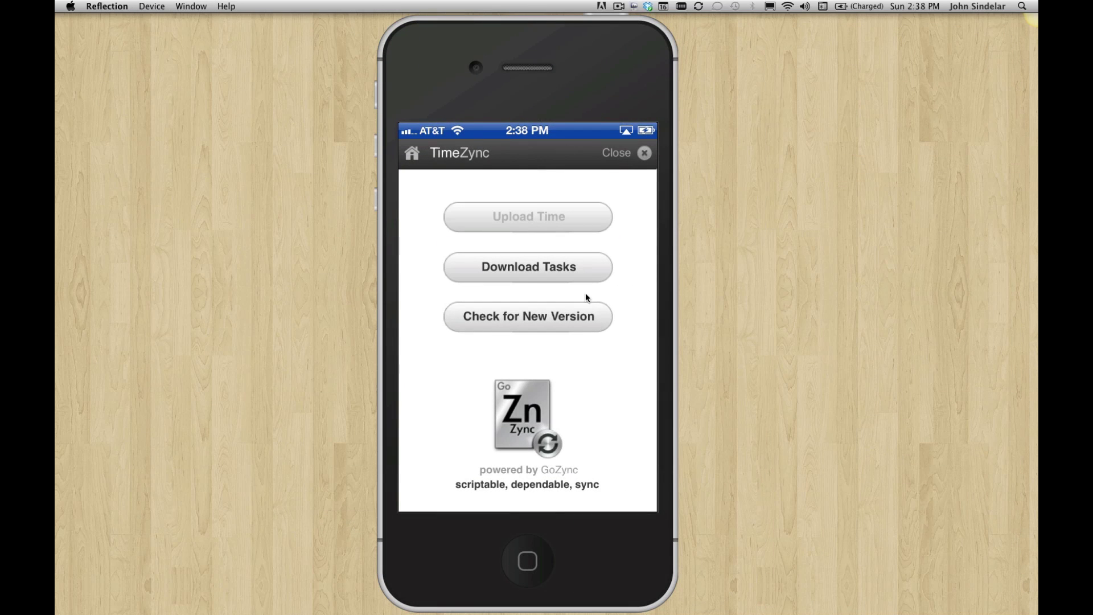